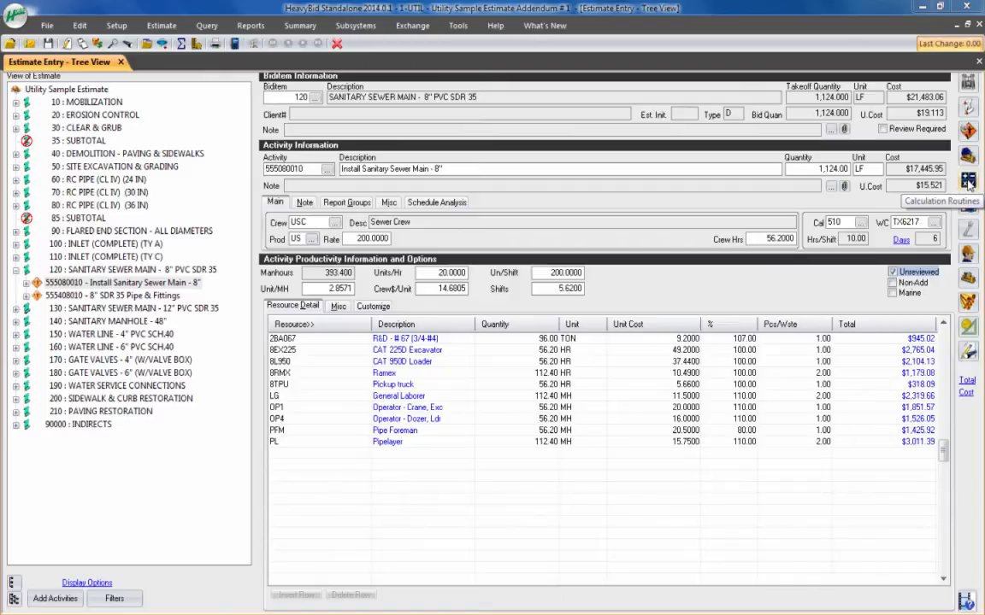
Step: Browse the classic calculation routines for the Install Sanitary Sewer Main activity and leave without choosing one
click(970, 182)
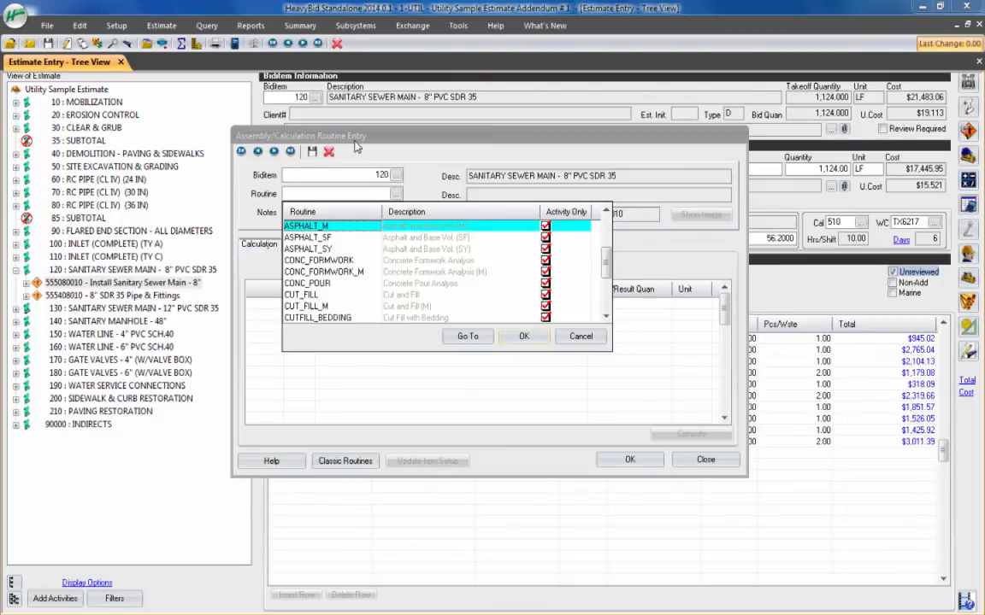
click(580, 336)
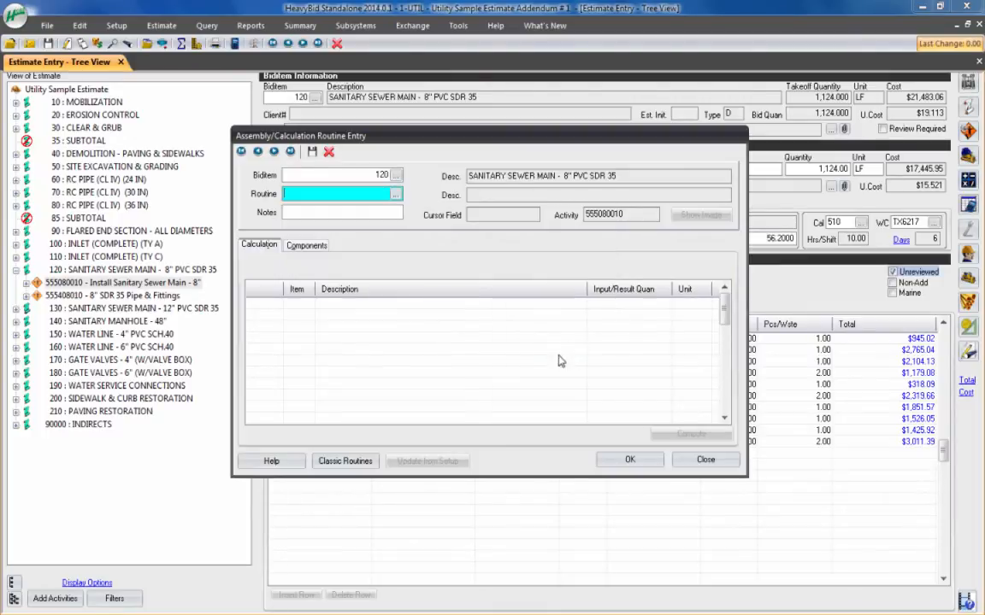
click(355, 463)
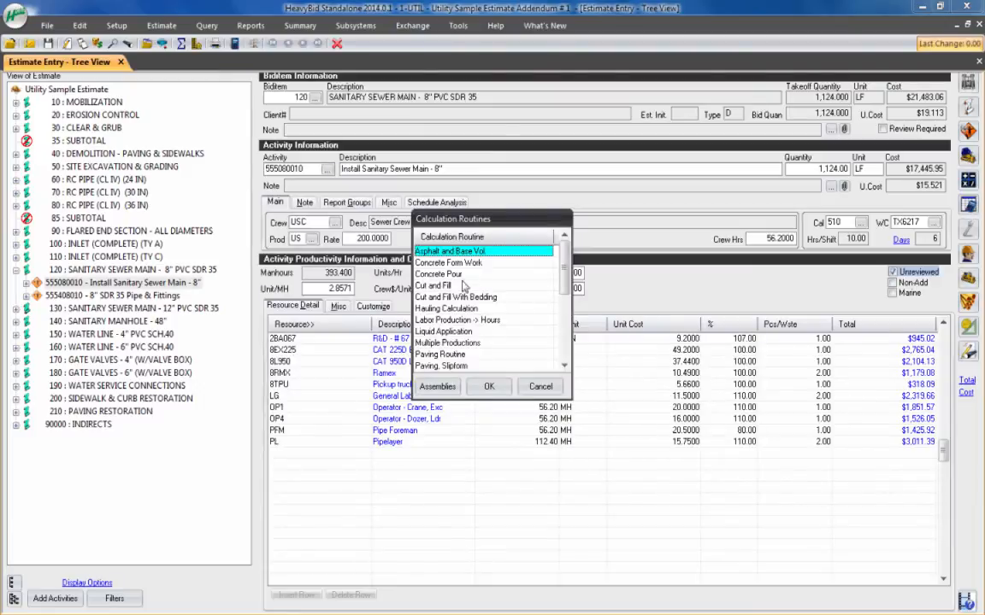
click(431, 287)
click(479, 329)
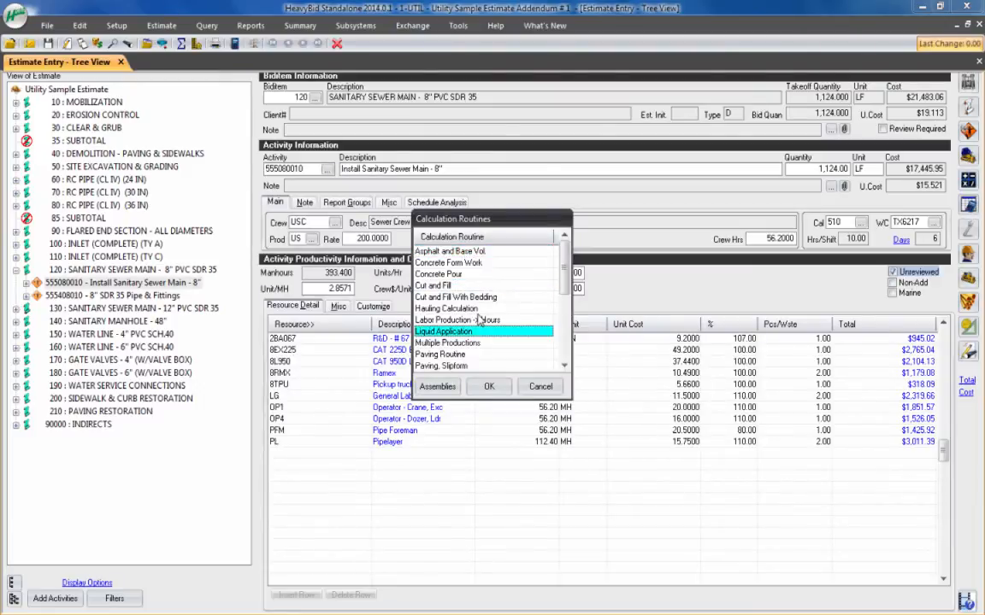
scroll(479, 320, down, 14)
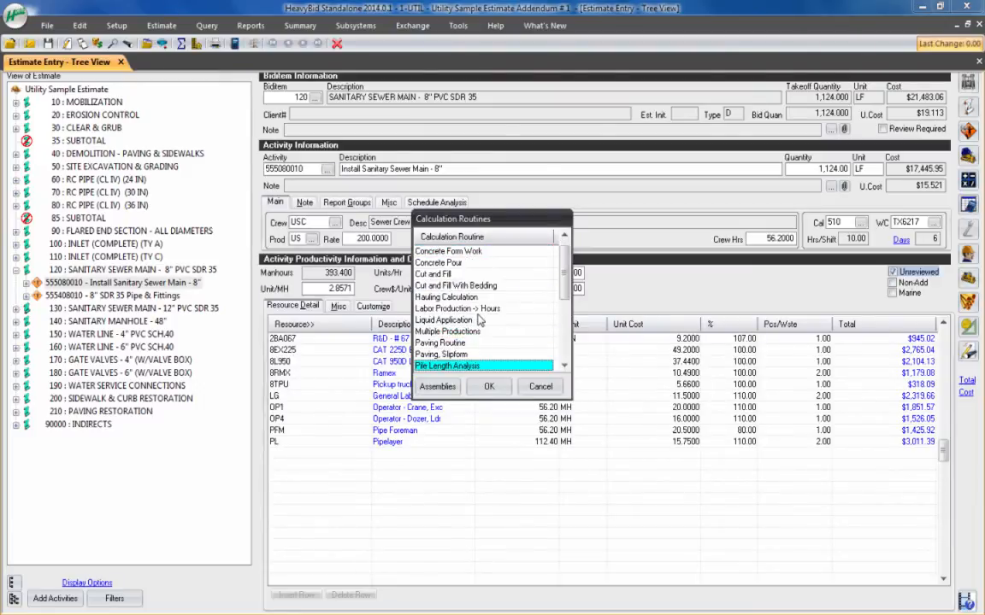
click(530, 387)
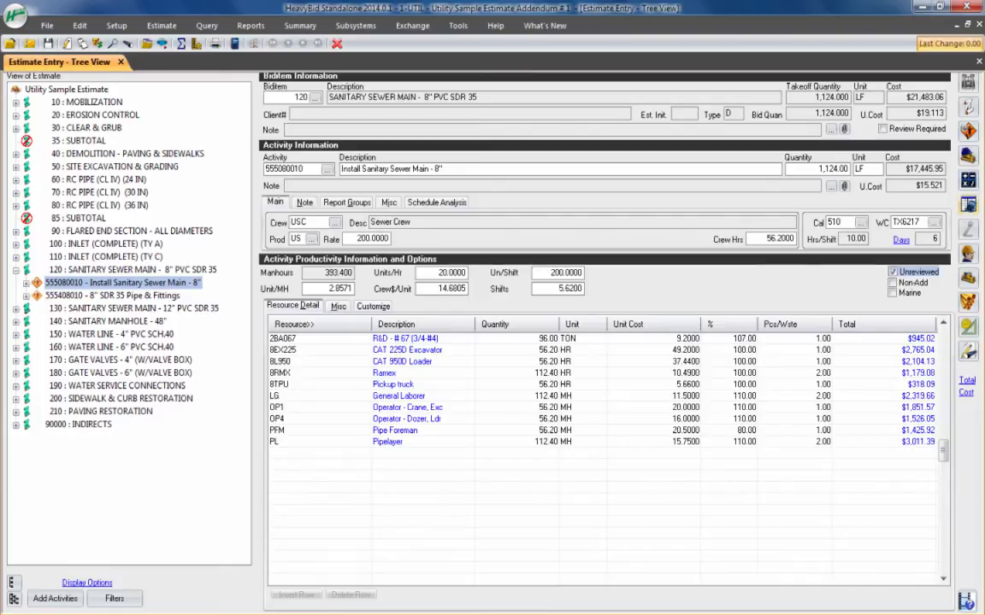
Step: Look over the Custom Calculations folder in the activity's spreadsheet list, close the list and view the setup options
click(967, 205)
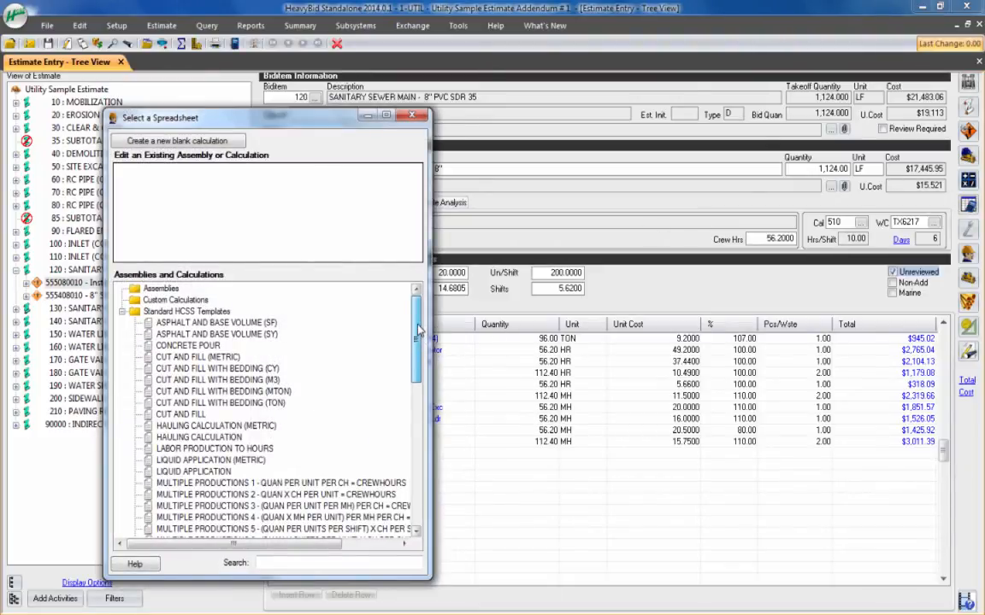
click(178, 300)
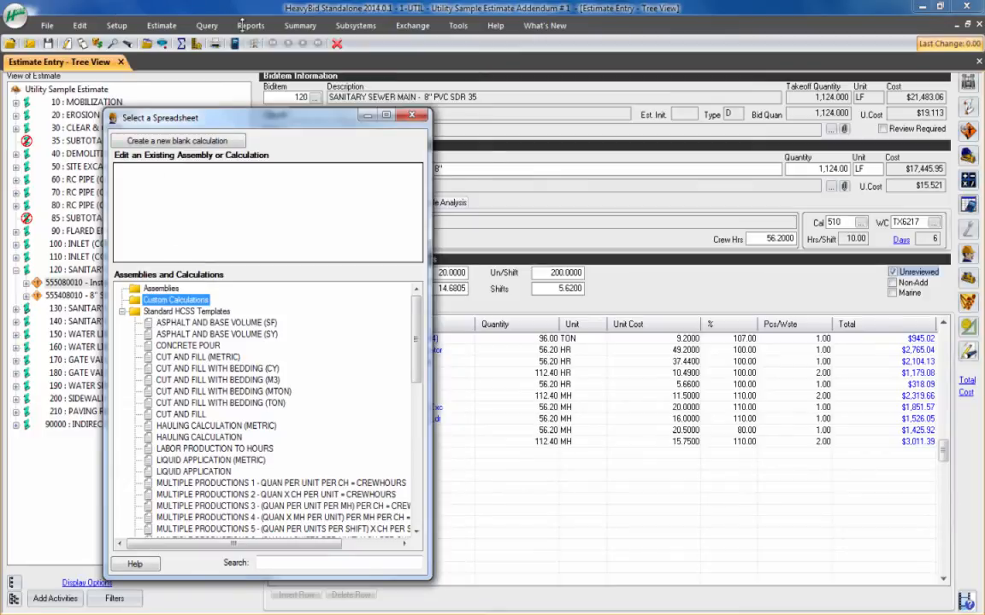
click(120, 25)
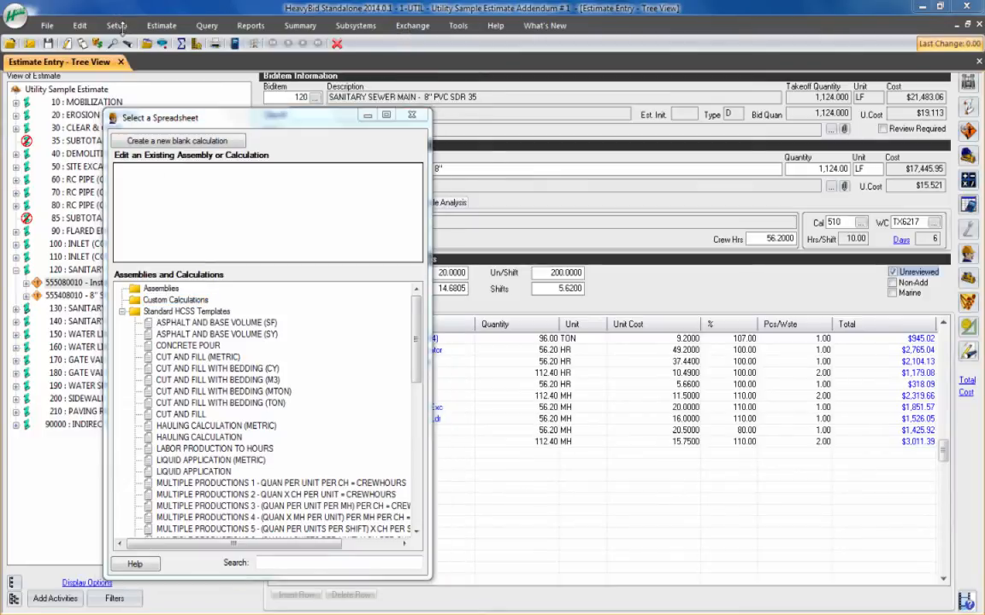
click(411, 114)
click(116, 26)
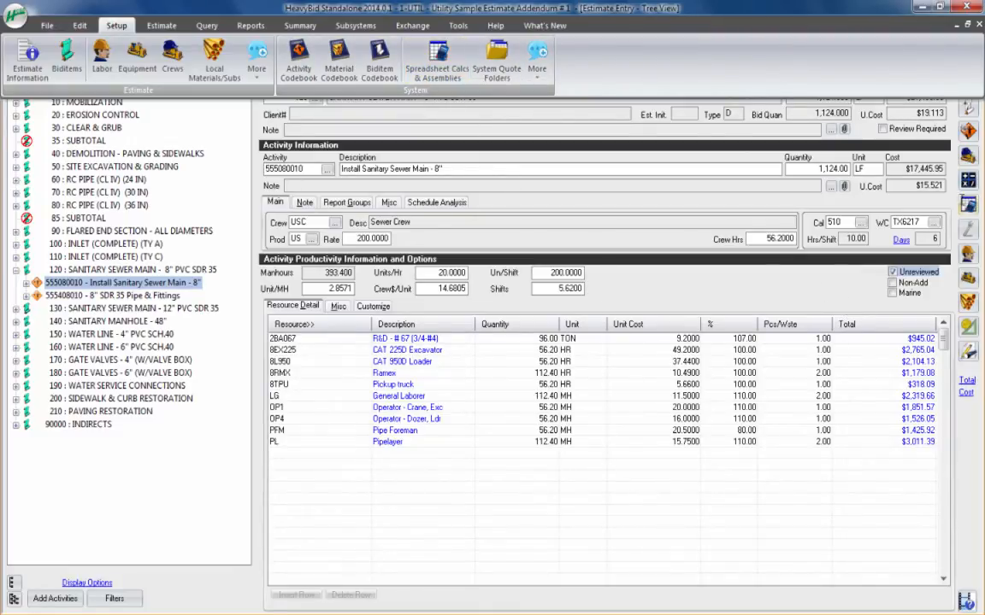
Step: Open the standard HCSS template CUT AND FILL WITH BEDDING (TON) for the activity, maximized with a taller spreadsheet area
click(968, 204)
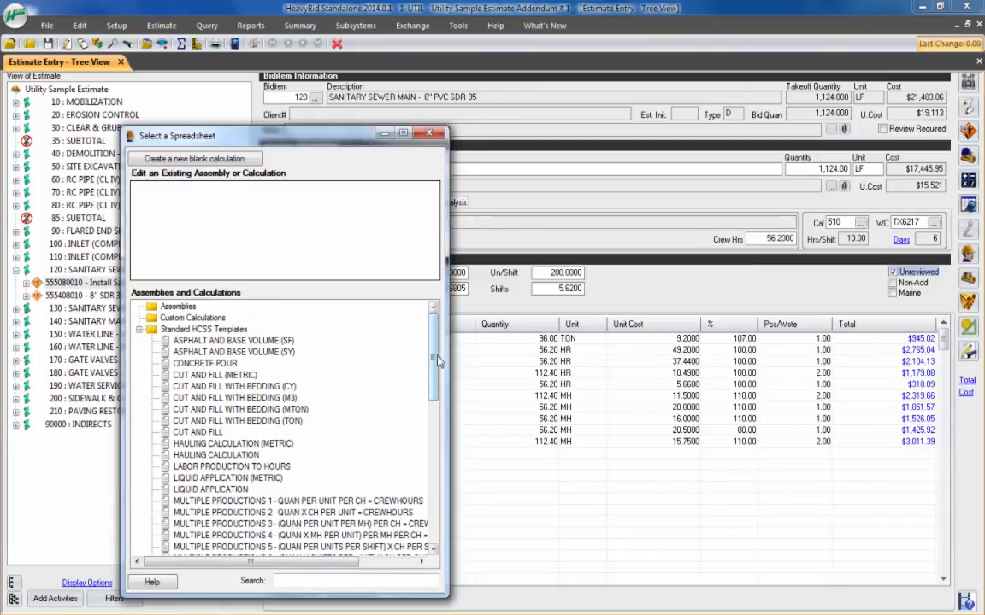
drag(438, 362, 432, 383)
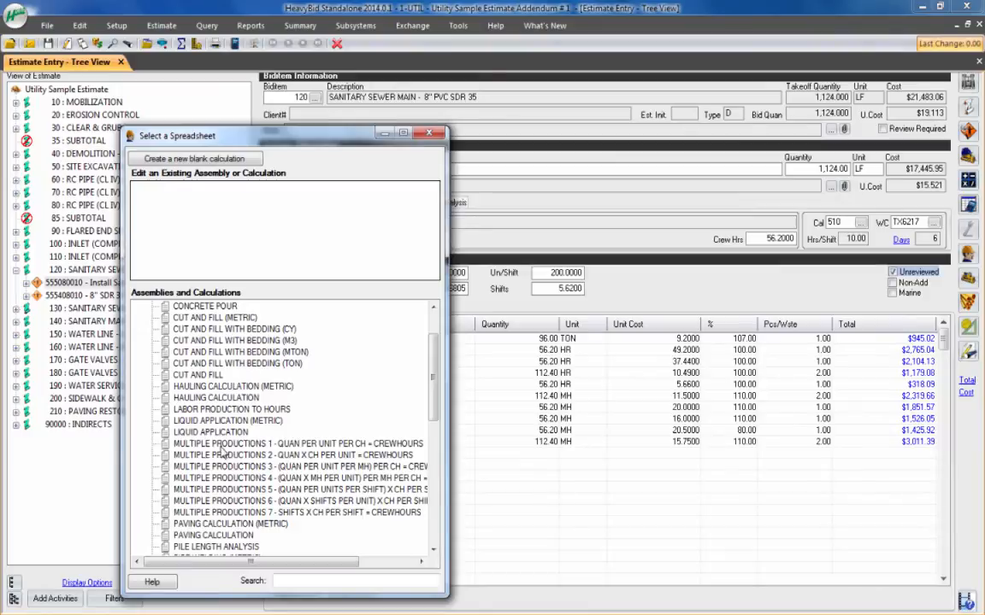
drag(434, 380, 433, 471)
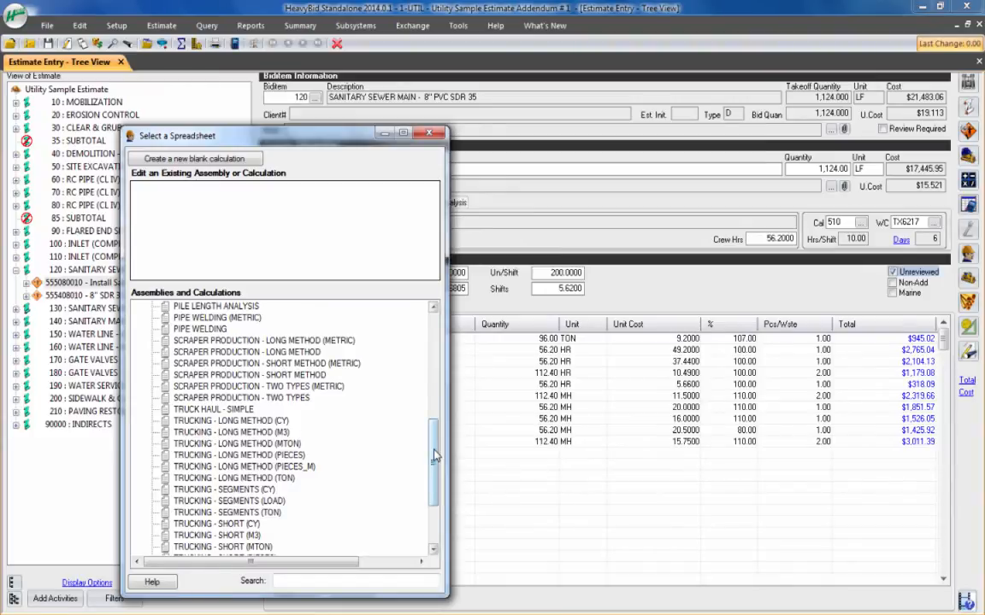
drag(435, 458, 435, 485)
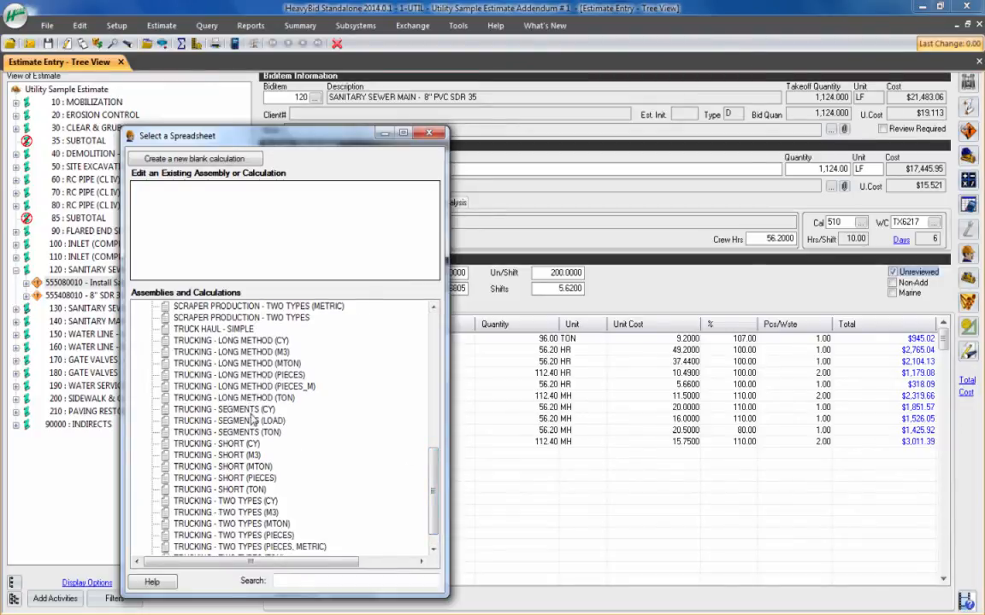
scroll(390, 428, down, 1)
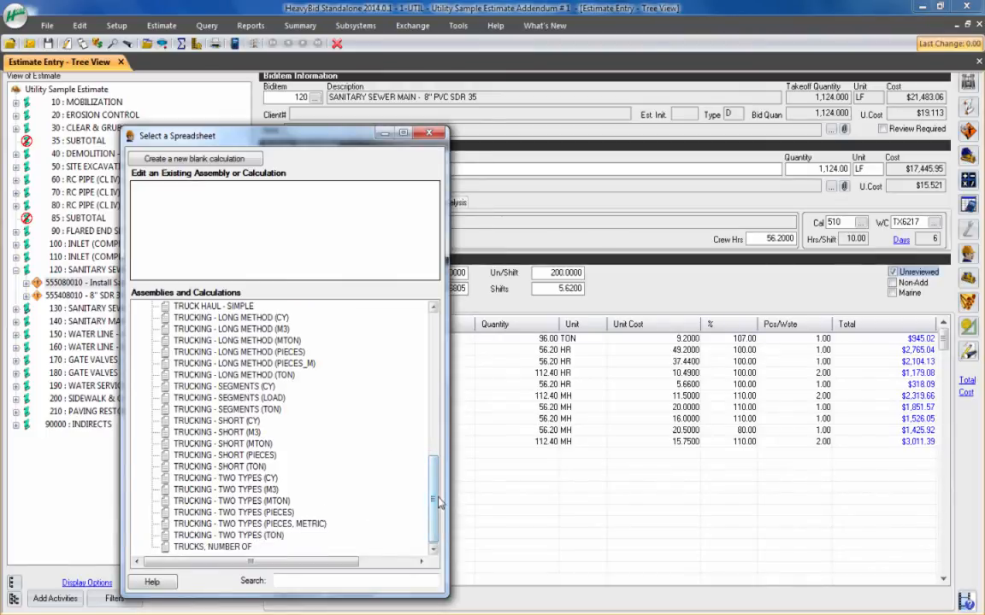
drag(434, 500, 404, 302)
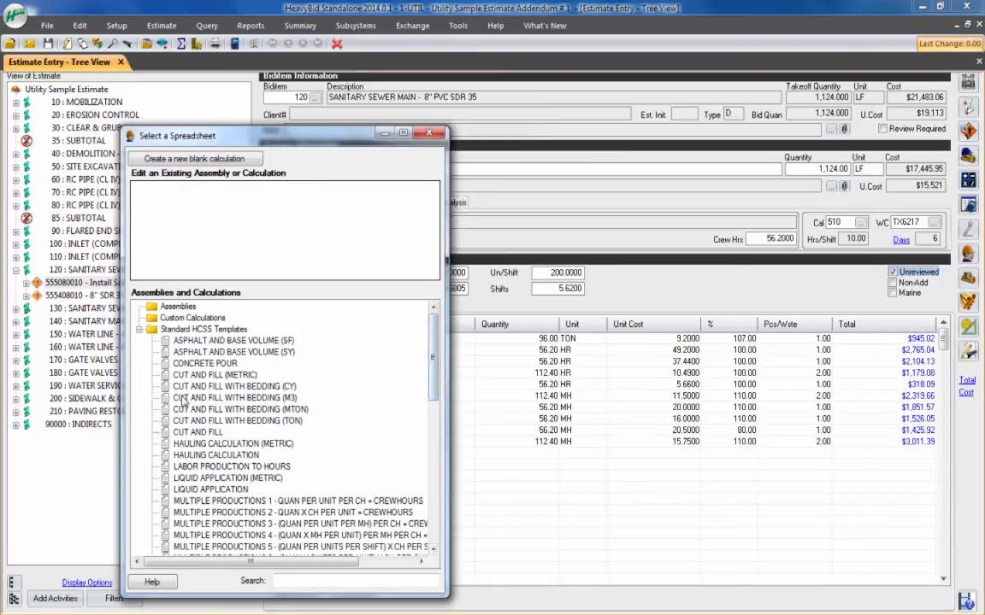
key(Escape)
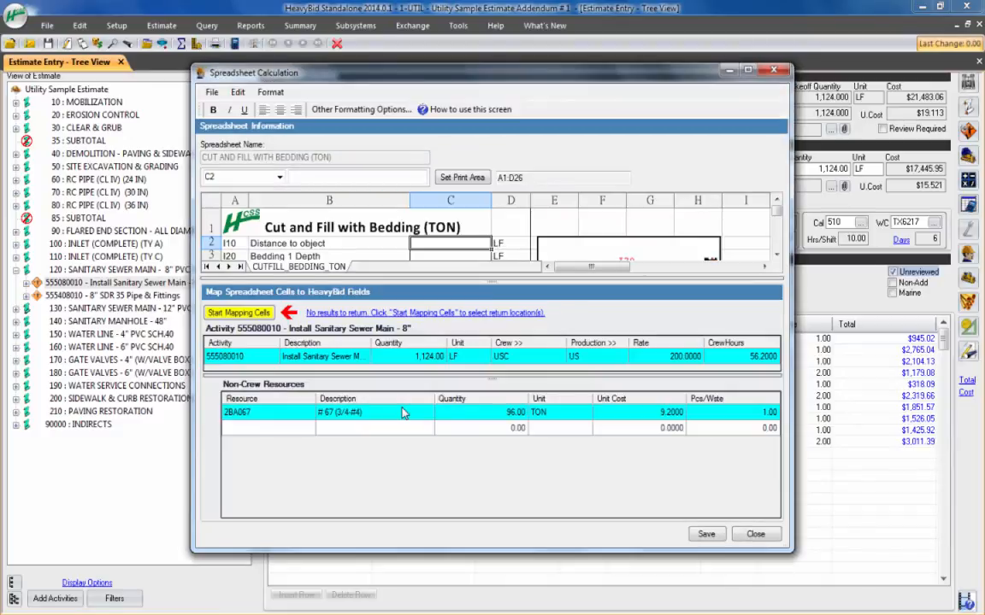
click(747, 70)
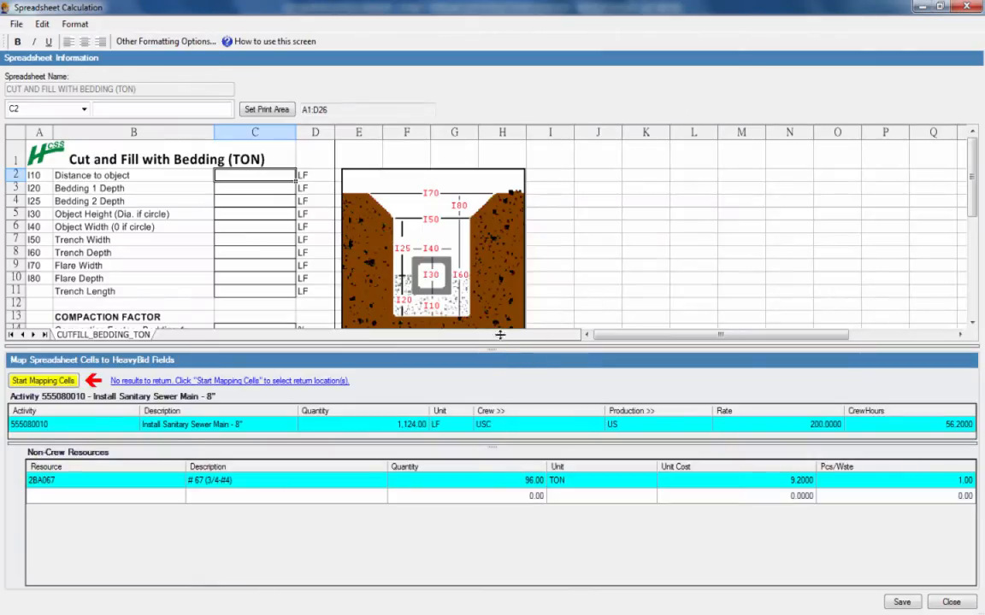
drag(494, 350, 490, 396)
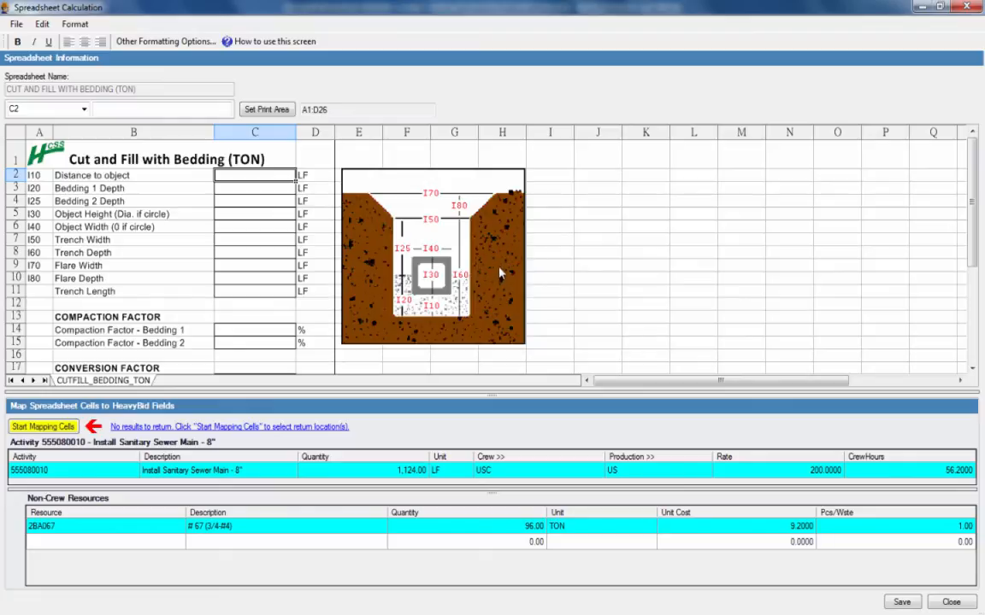
Step: Set the distance to object to 0.5 LF, the Bedding 1 depth to 1 LF and the Bedding 2 depth to 4 LF
double_click(255, 178)
text(.5)
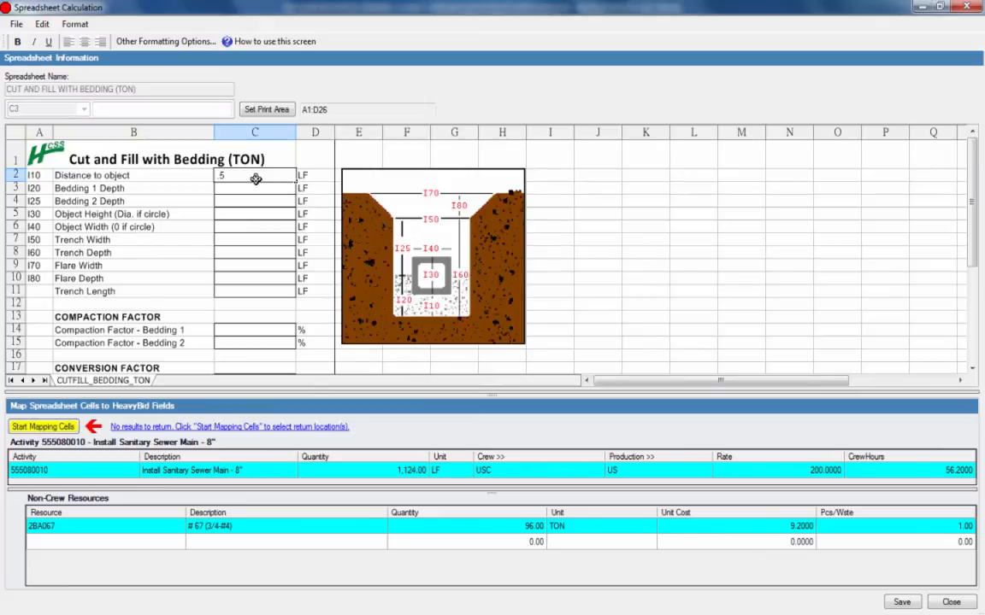
key(Return)
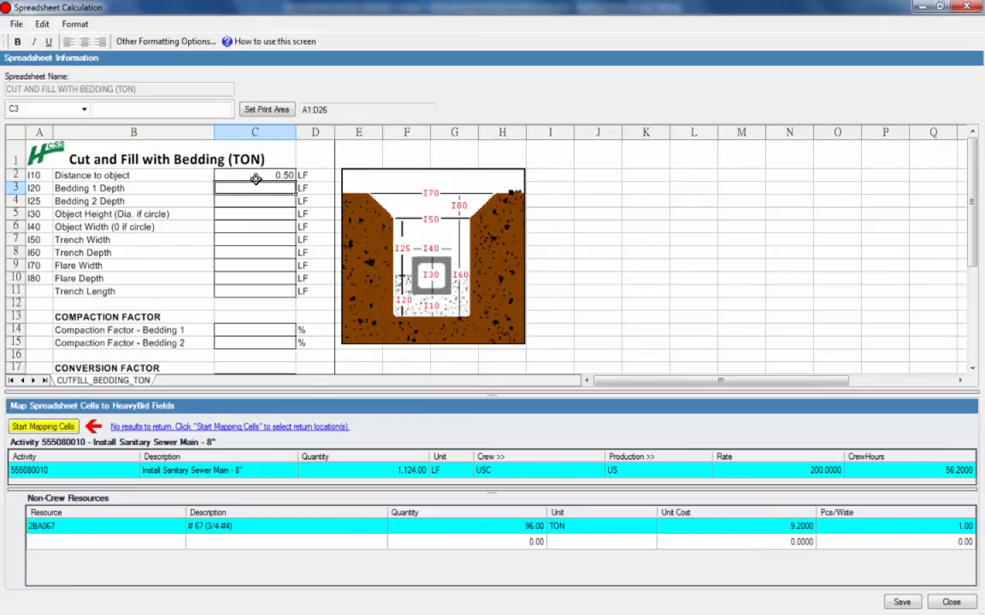
text(1)
key(Return)
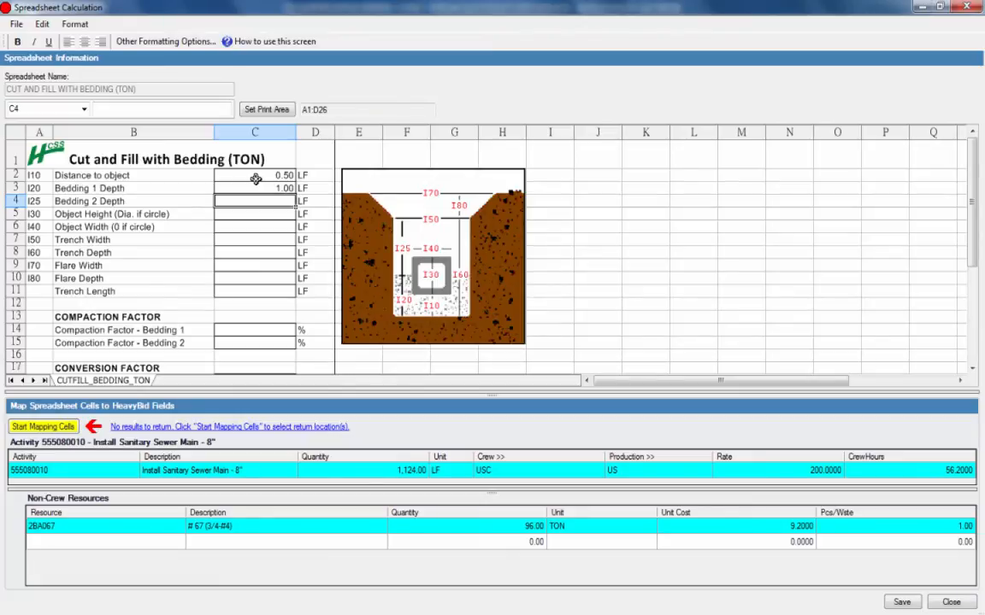
text(4)
key(Return)
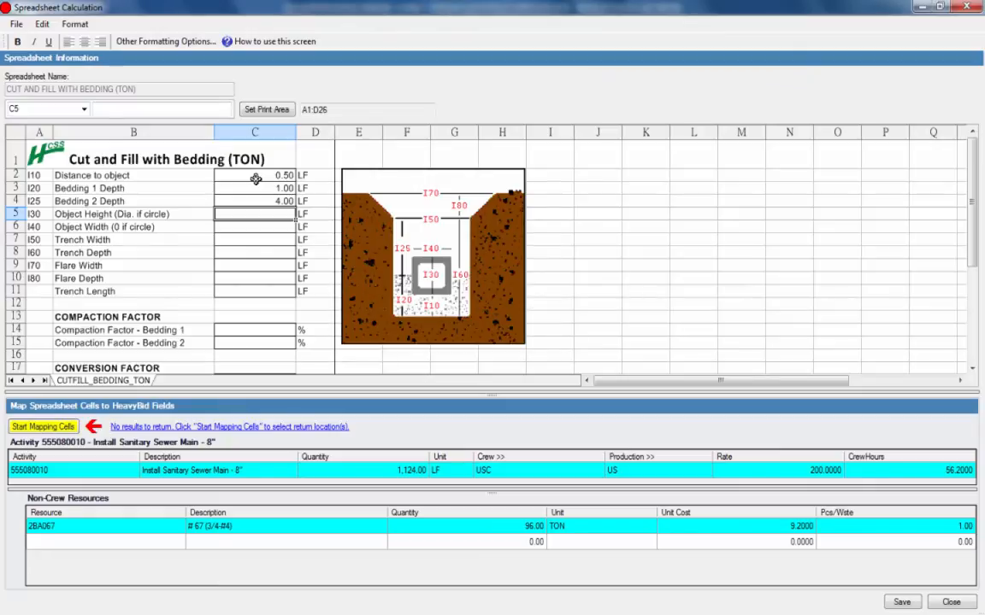
Step: Set the object height to 0.75 LF and the object width to 0 for a circular pipe
text(.75)
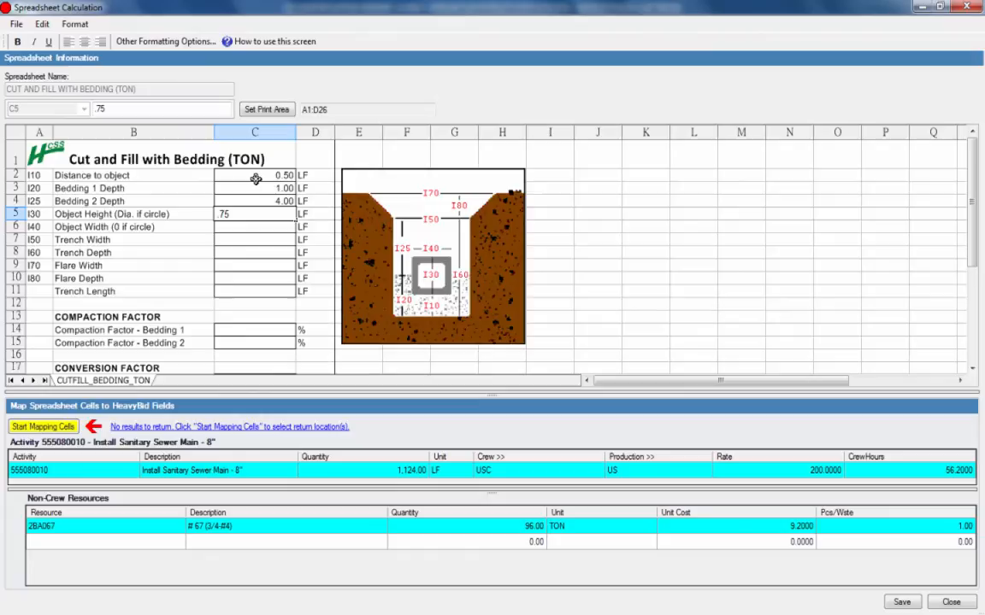
key(Return)
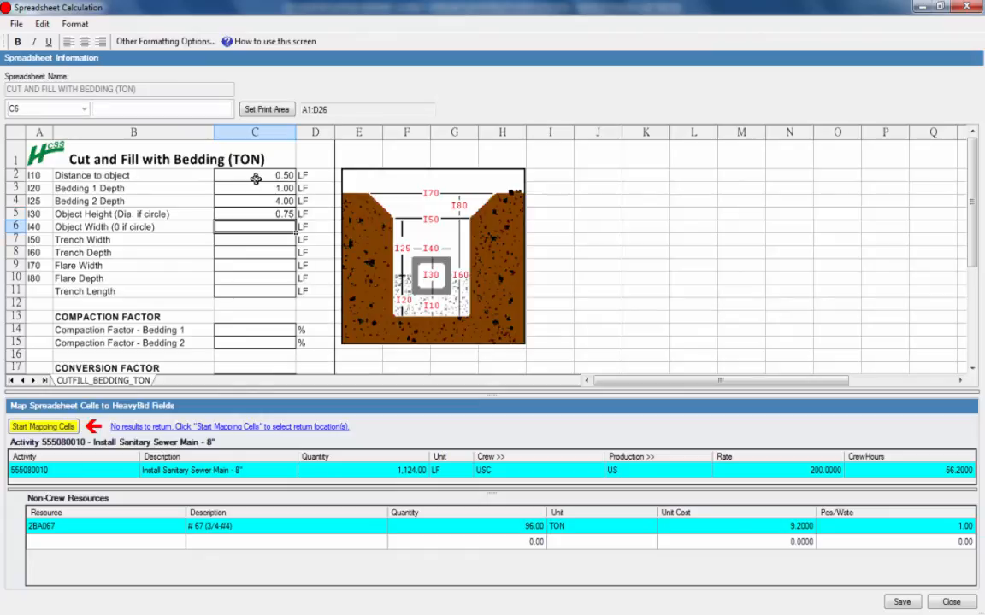
text(0)
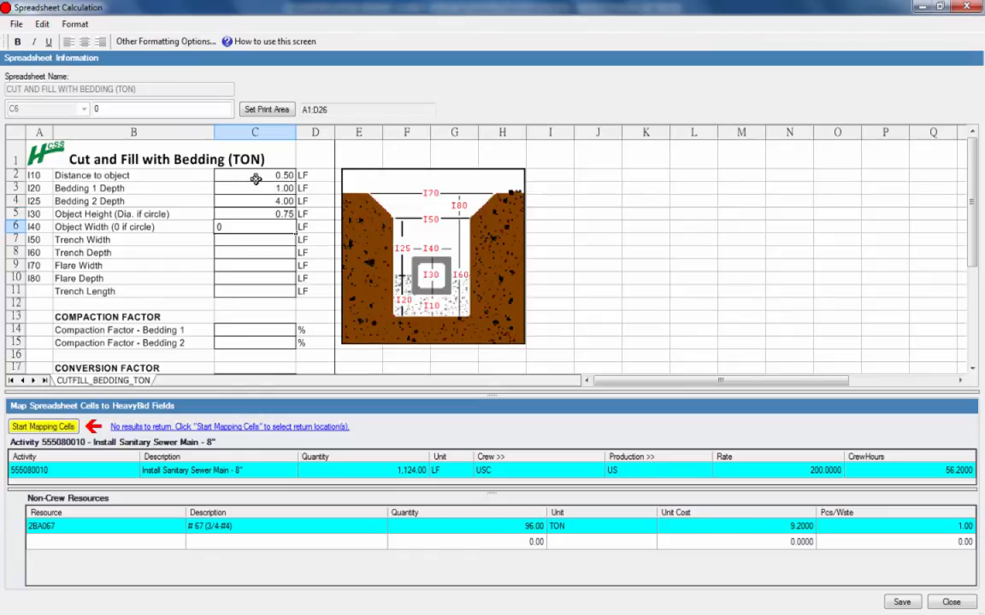
key(Return)
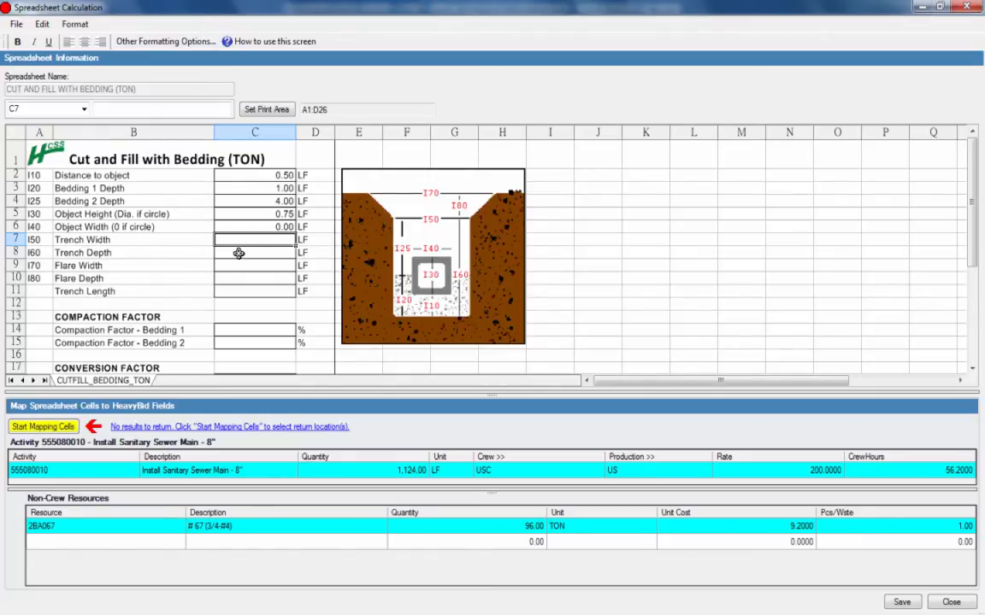
Step: Set the trench width to 4 LF, depth to 7 LF and length to 1124 LF, leaving the flare width and depth blank
text(4)
key(Return)
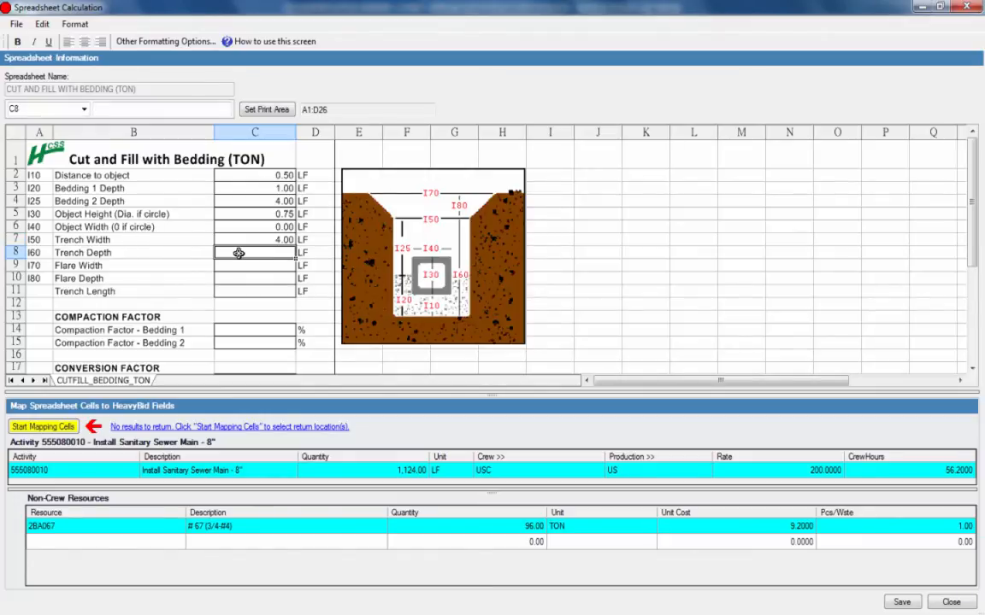
text(7)
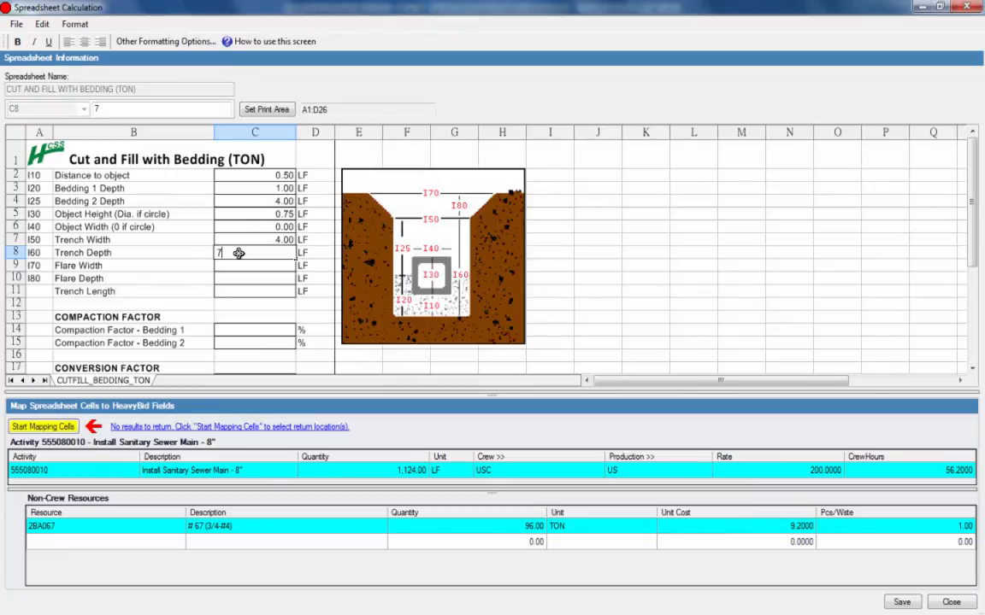
key(Return)
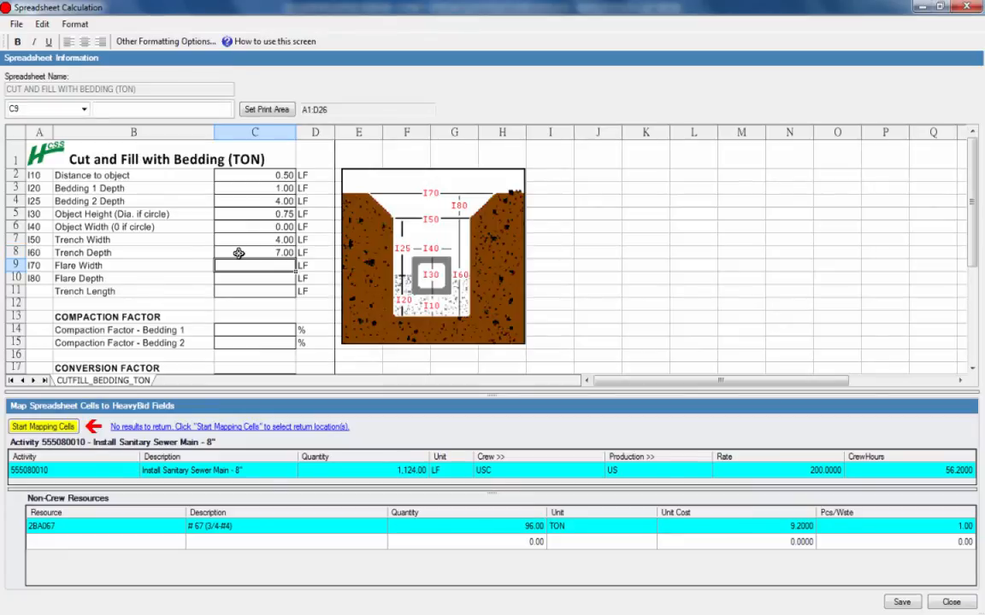
key(Return)
key(Return)
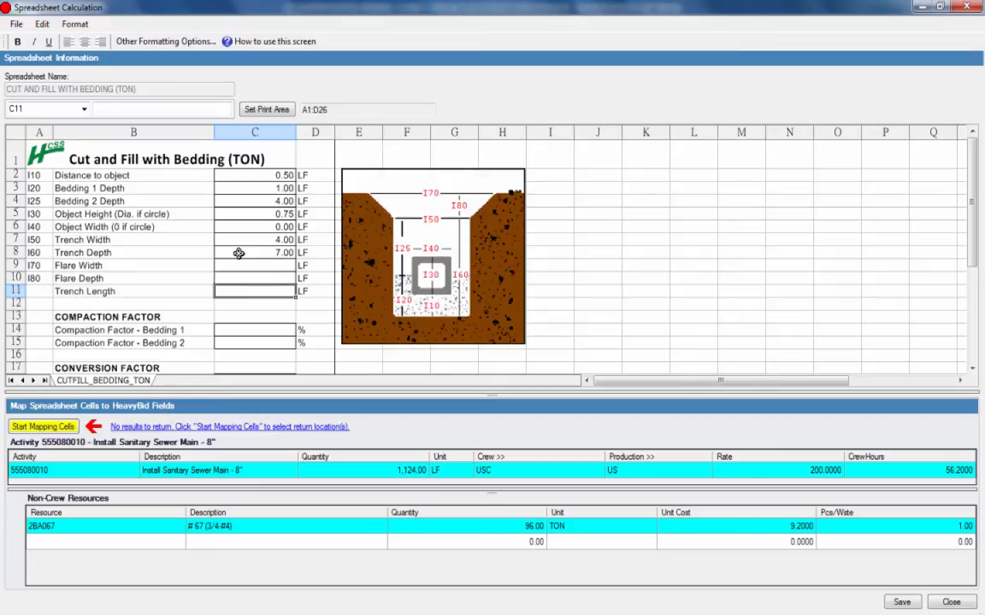
text(1124)
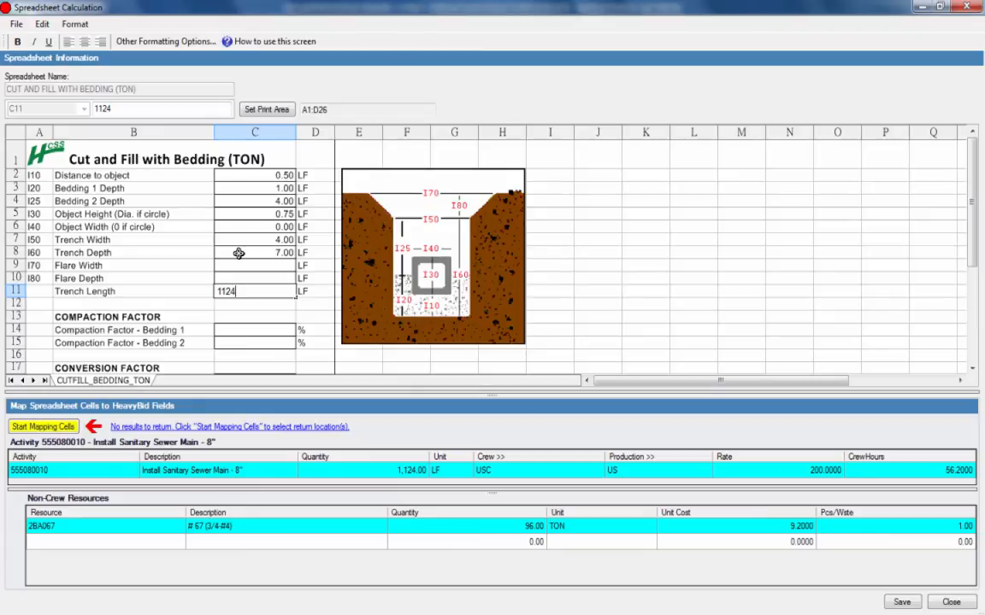
key(Tab)
key(Tab)
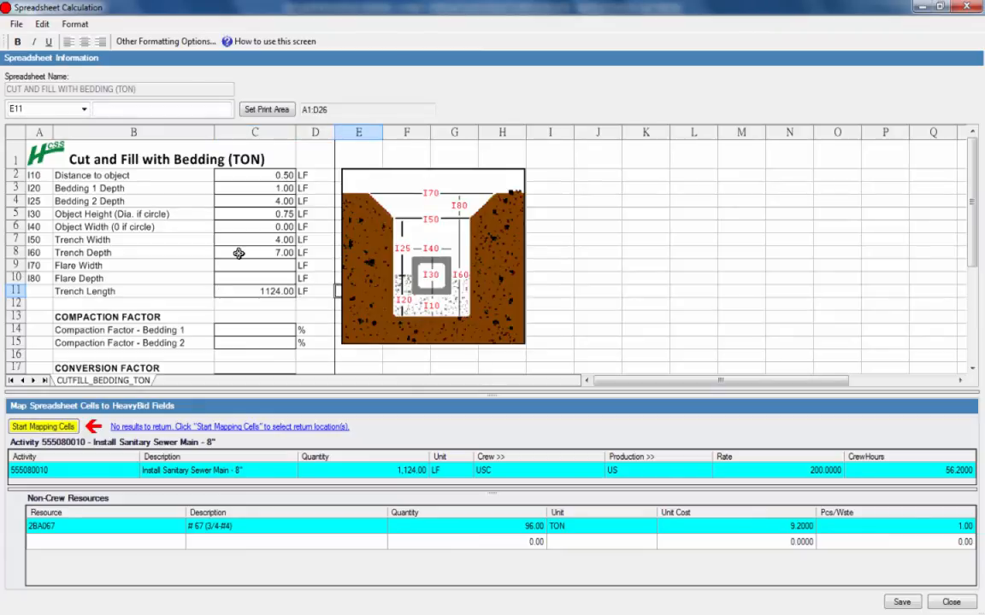
Step: Set the conversion factor to 1.3 TON/CY for Bedding 1 and 1.6 TON/CY for Bedding 2
scroll(249, 251, down, 2)
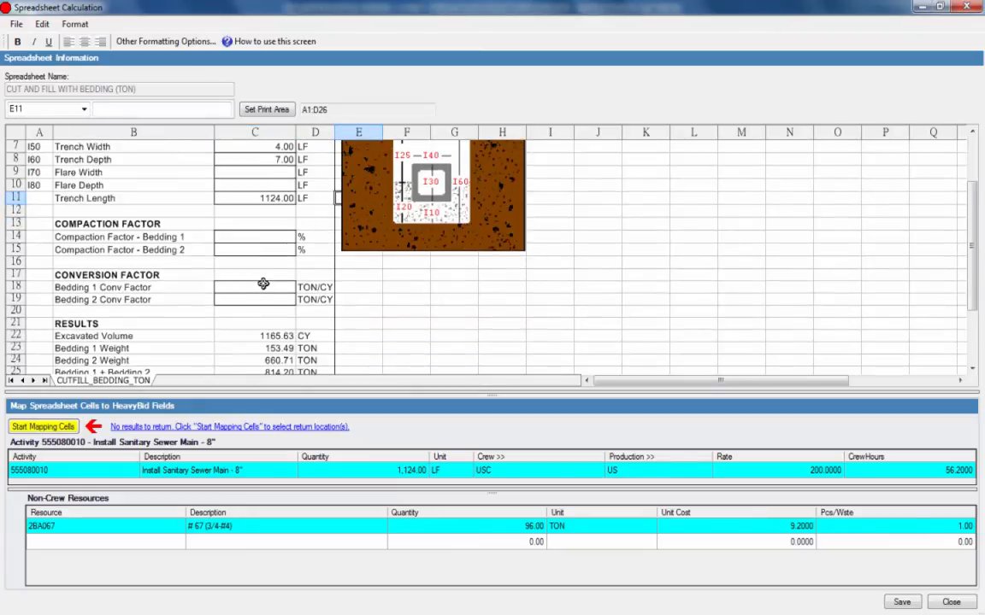
click(255, 288)
text(1.3)
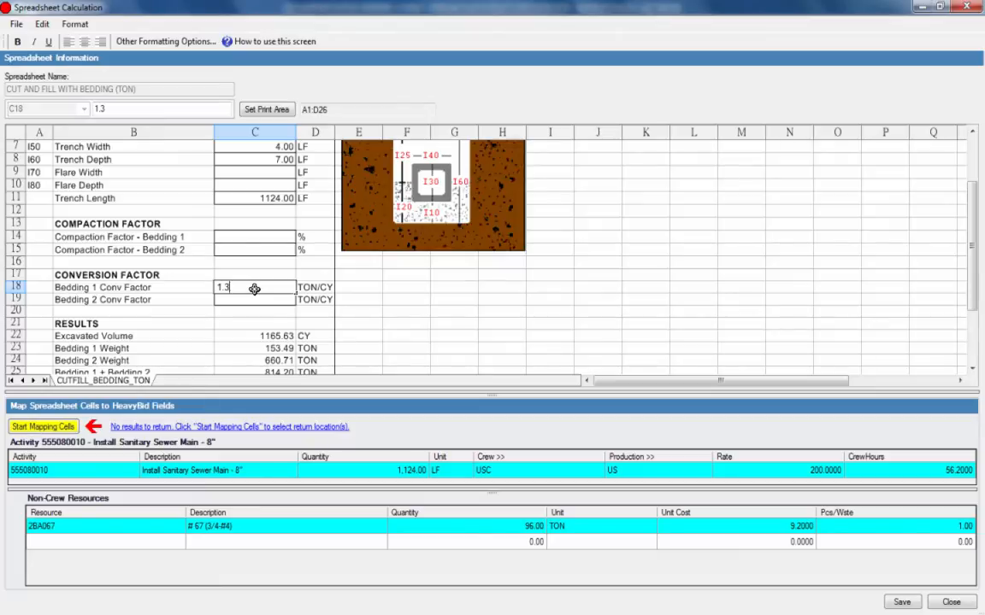
key(Return)
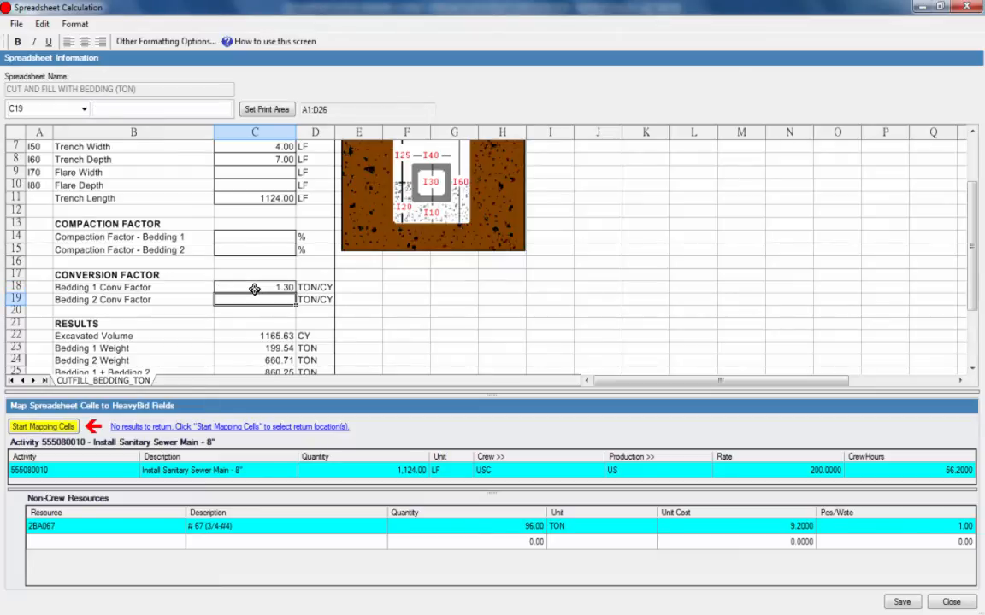
text(1.)
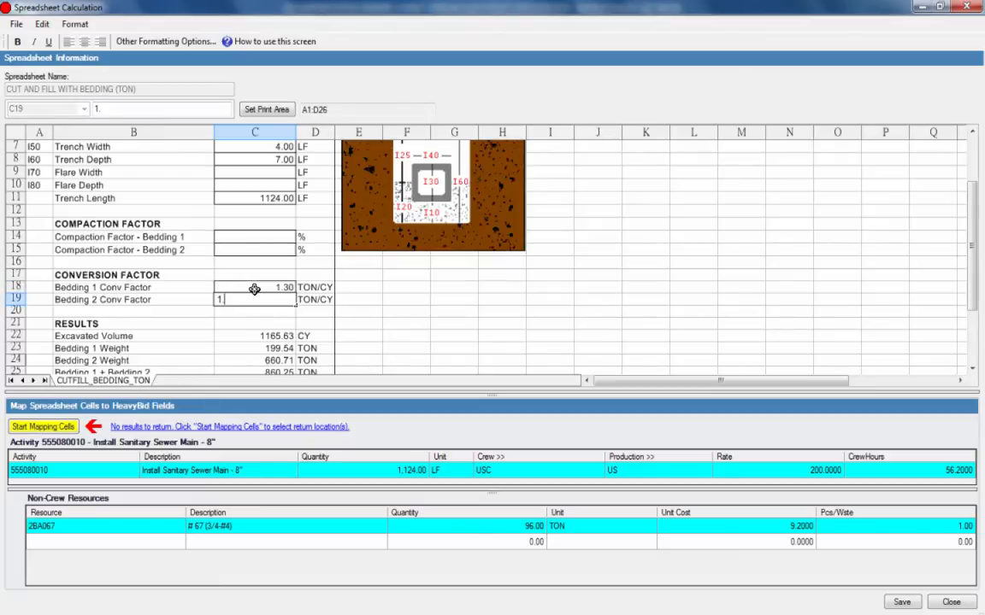
text(6)
key(Return)
Step: Map the Bedding 1 Weight result in cell C23 to the quantity of resource 2BA067 and save the calculation
scroll(265, 263, down, 1)
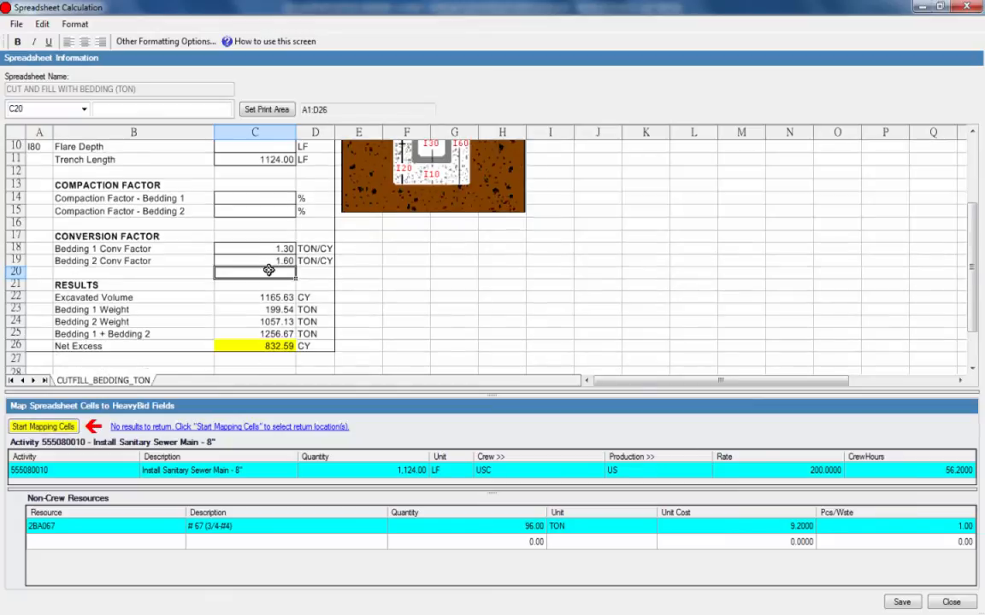
scroll(267, 270, down, 1)
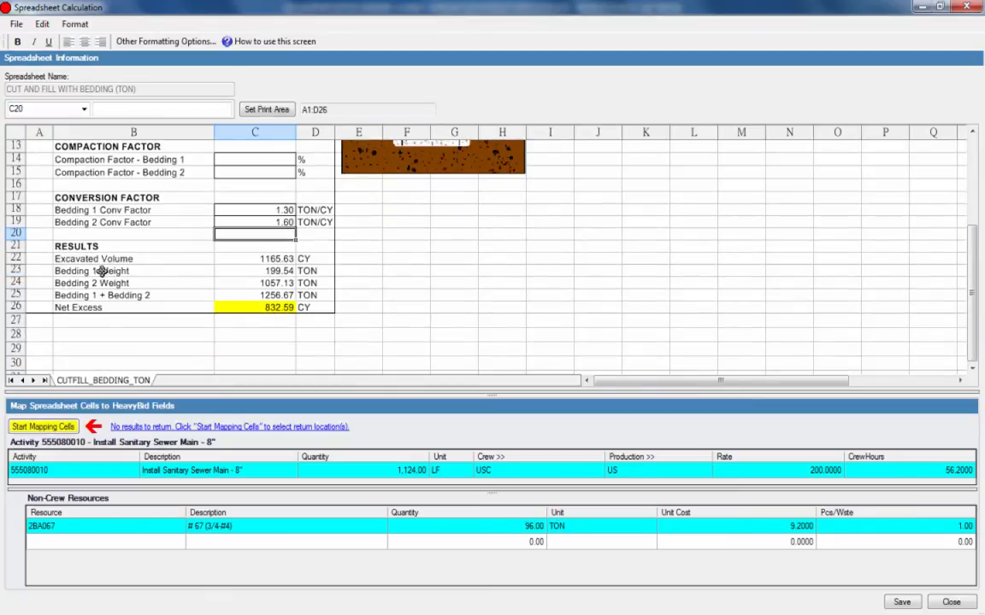
click(278, 270)
click(272, 282)
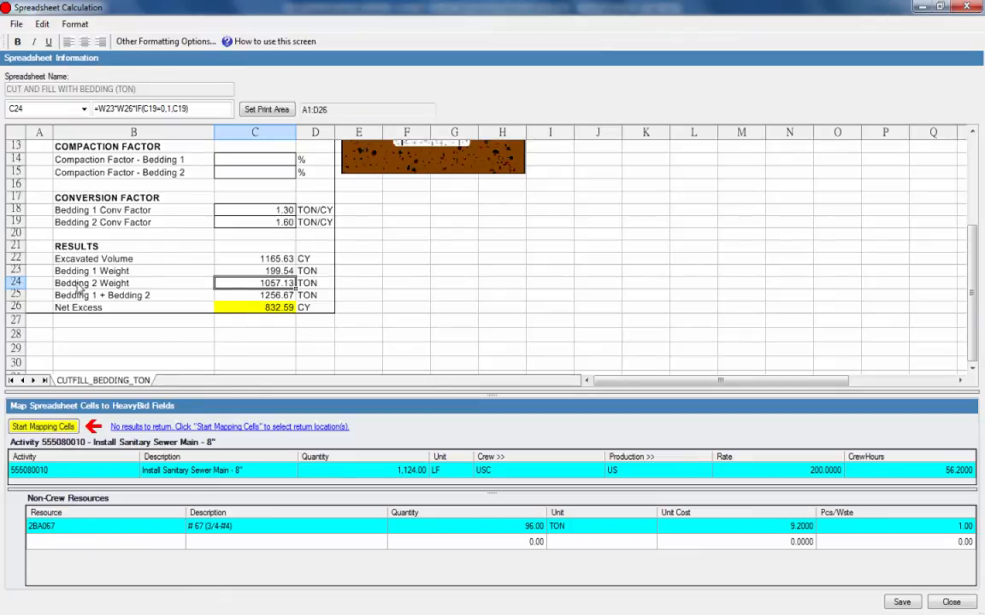
click(226, 272)
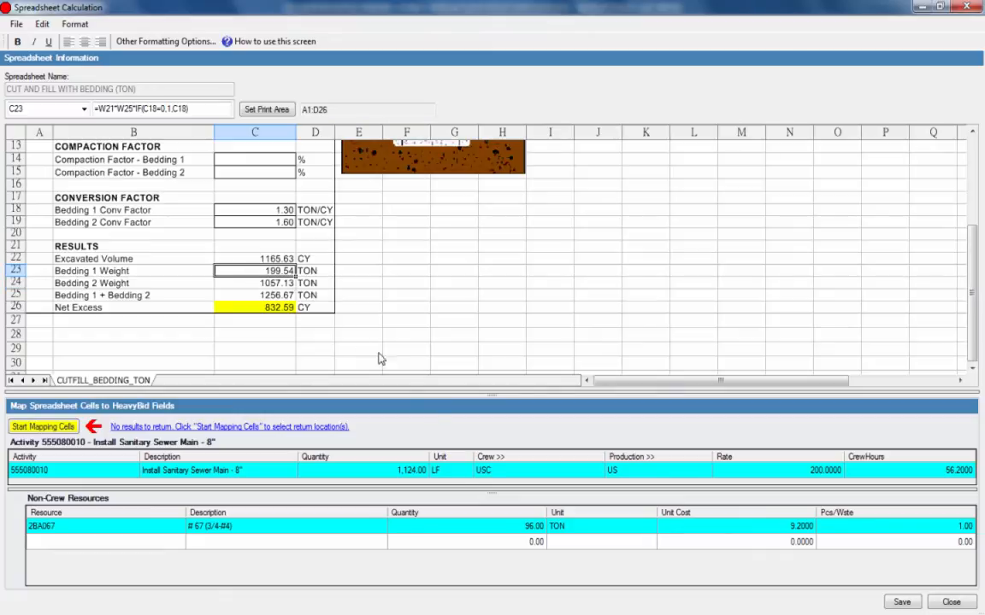
click(42, 427)
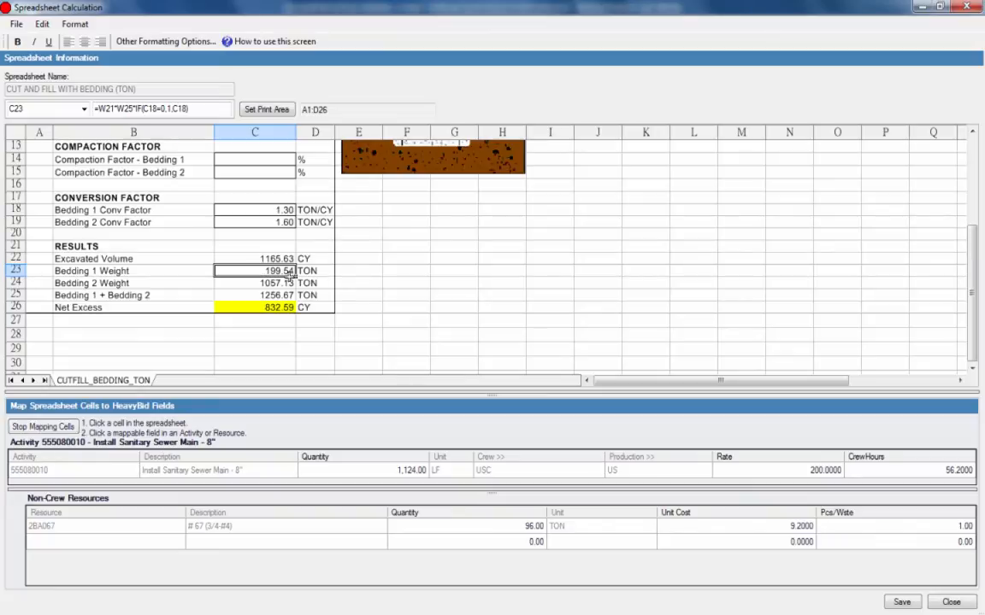
click(488, 527)
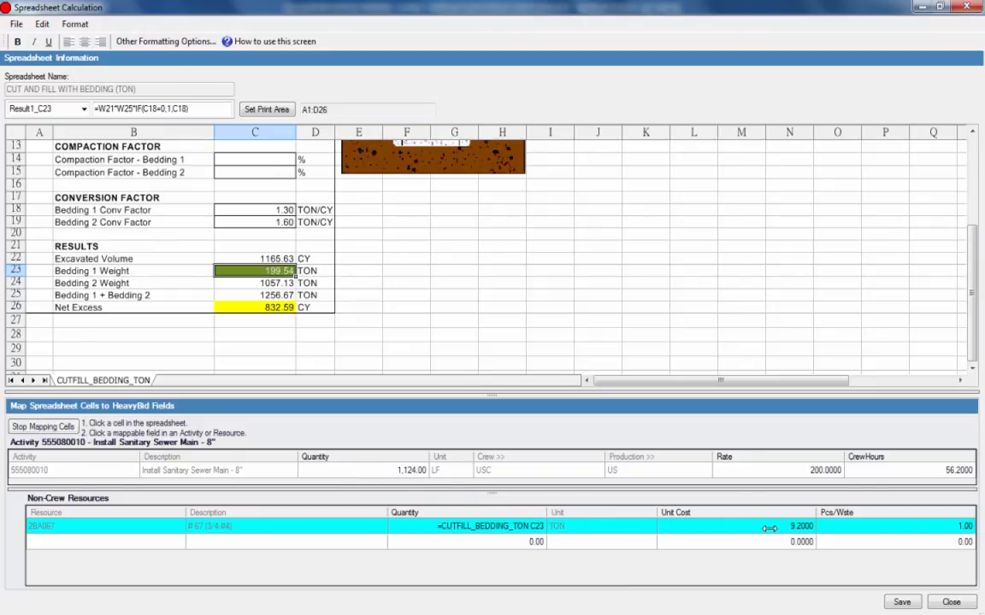
click(394, 293)
scroll(394, 293, up, 4)
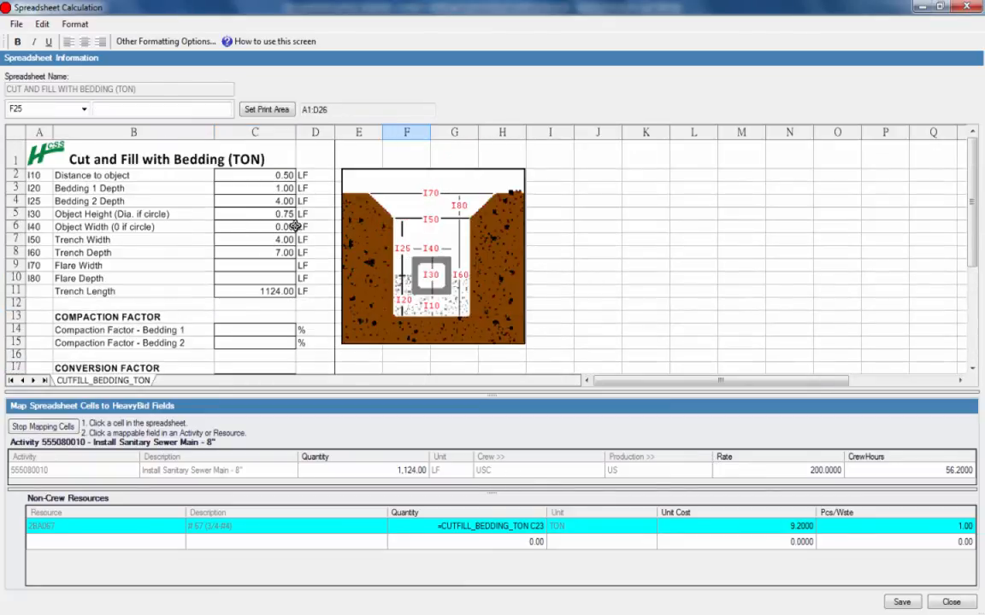
click(906, 604)
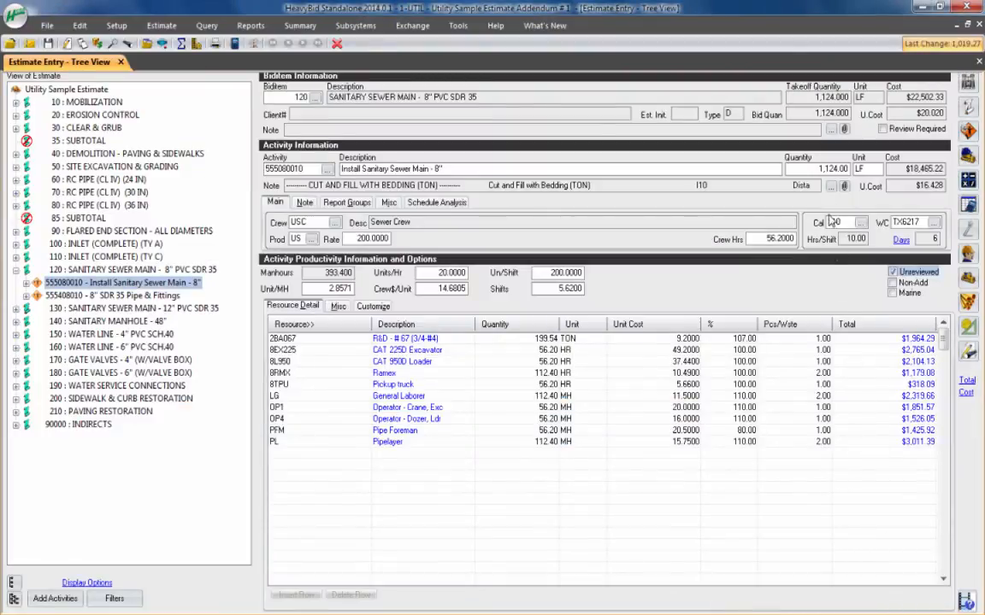
Step: Reopen the saved calculation from the activity notes, set the Bedding 1 depth to 2 LF, and save it back to the activity
click(831, 185)
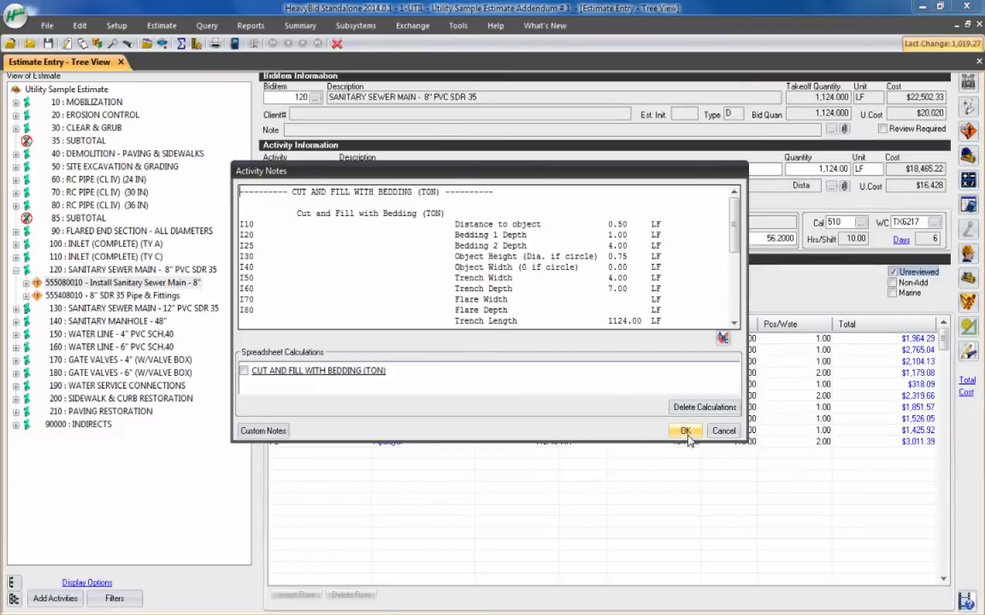
click(337, 373)
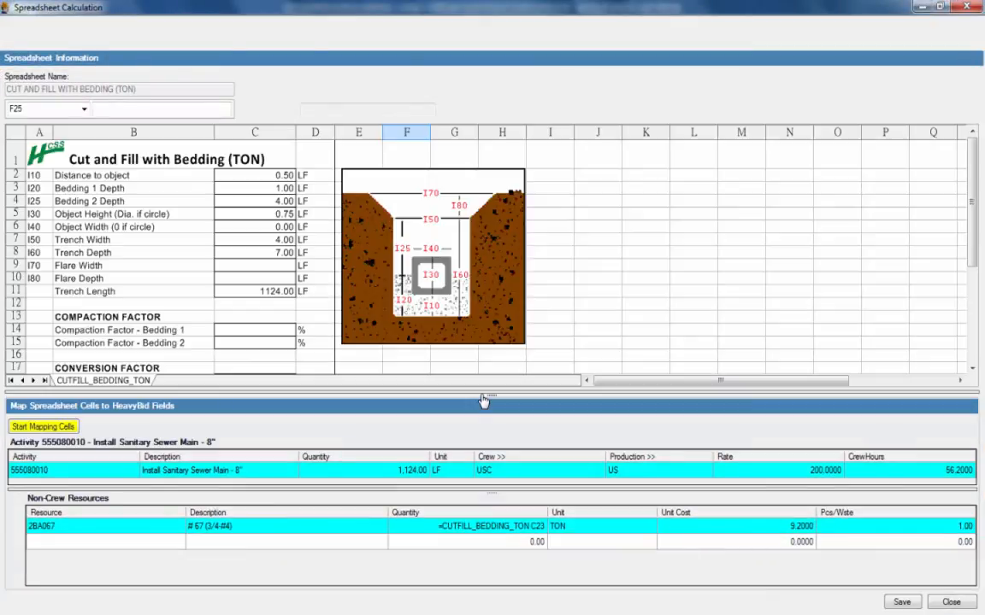
click(283, 188)
text(2)
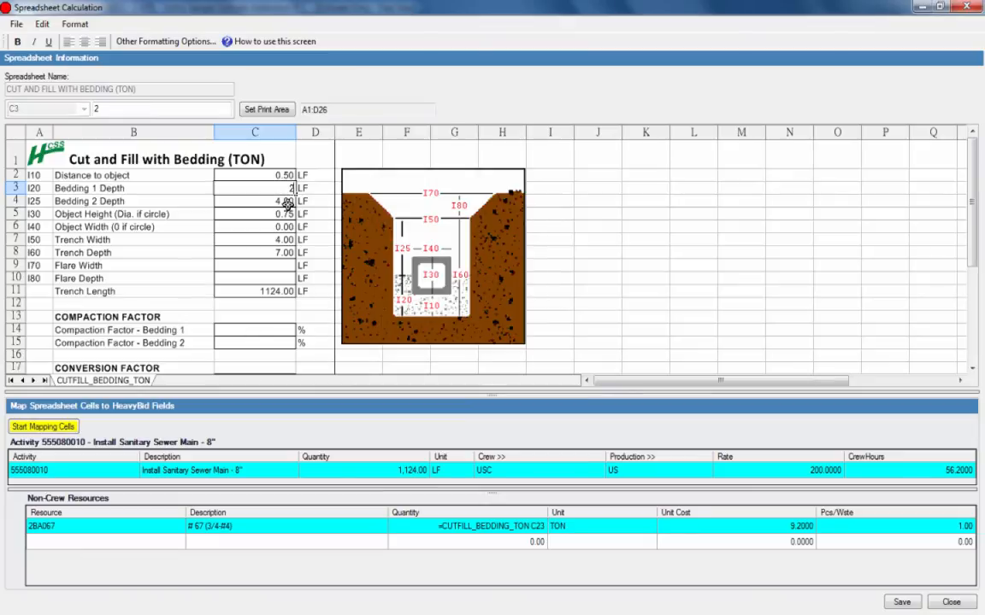
key(Tab)
key(Tab)
key(Tab)
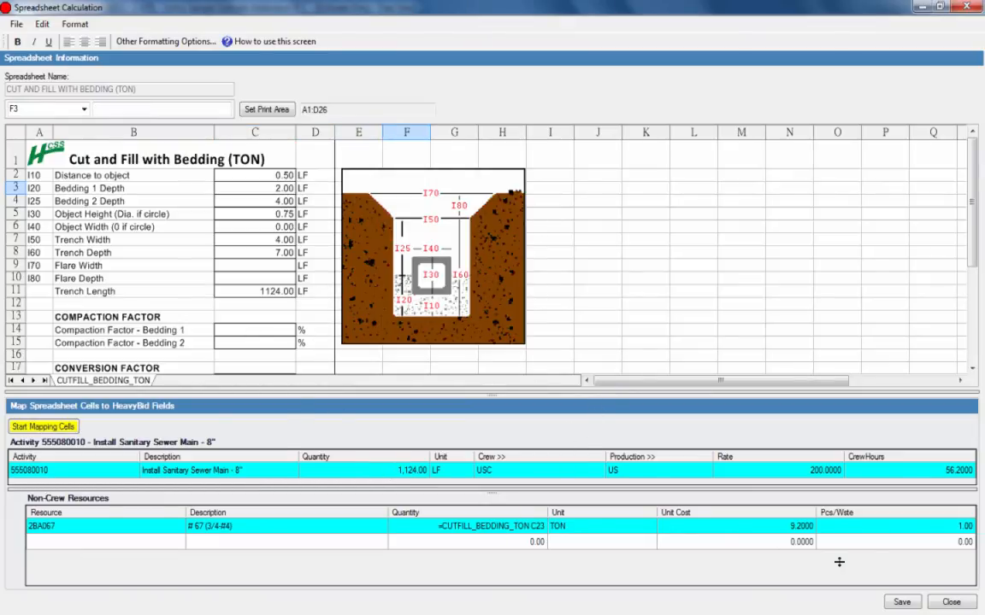
click(901, 602)
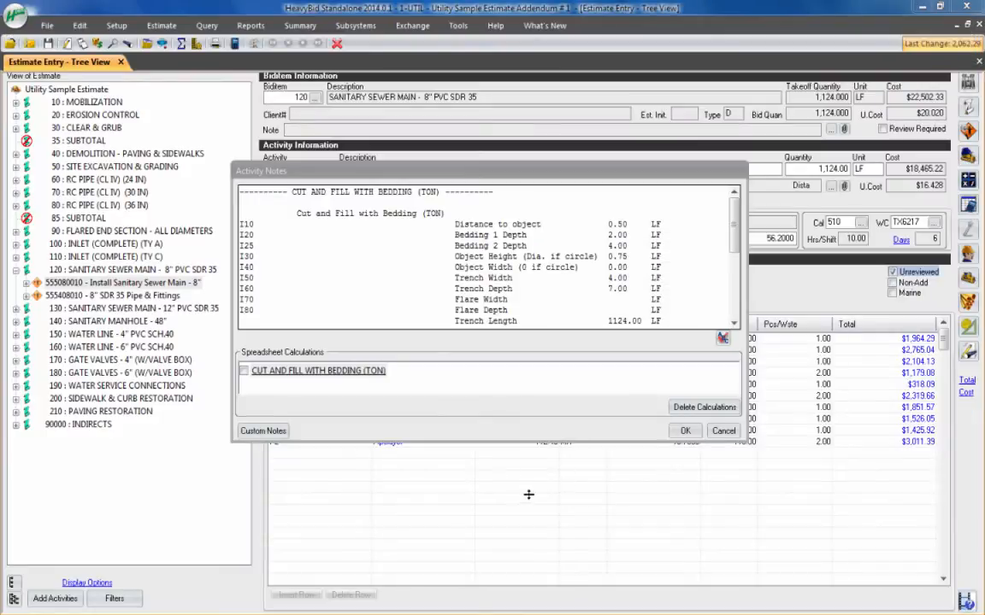
click(684, 431)
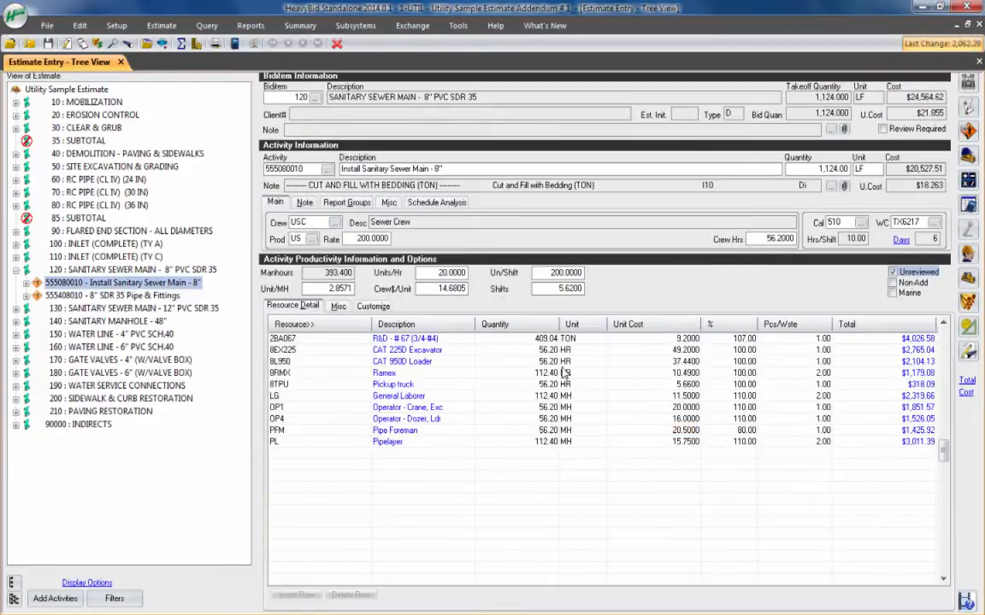
click(545, 339)
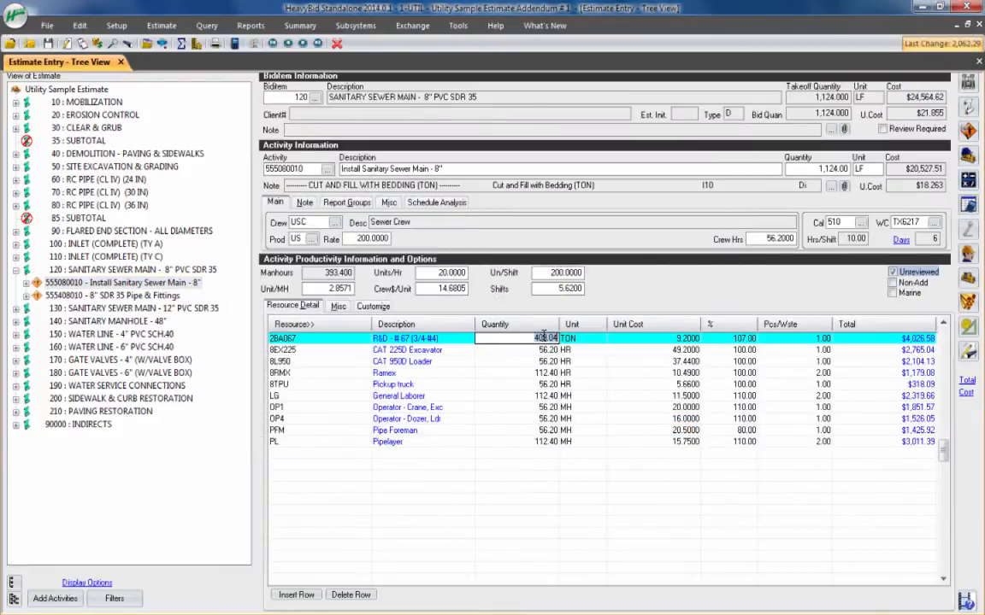
Step: Open a new blank spreadsheet calculation for the activity, examine its empty grid and formatting options, and close it without saving
click(969, 206)
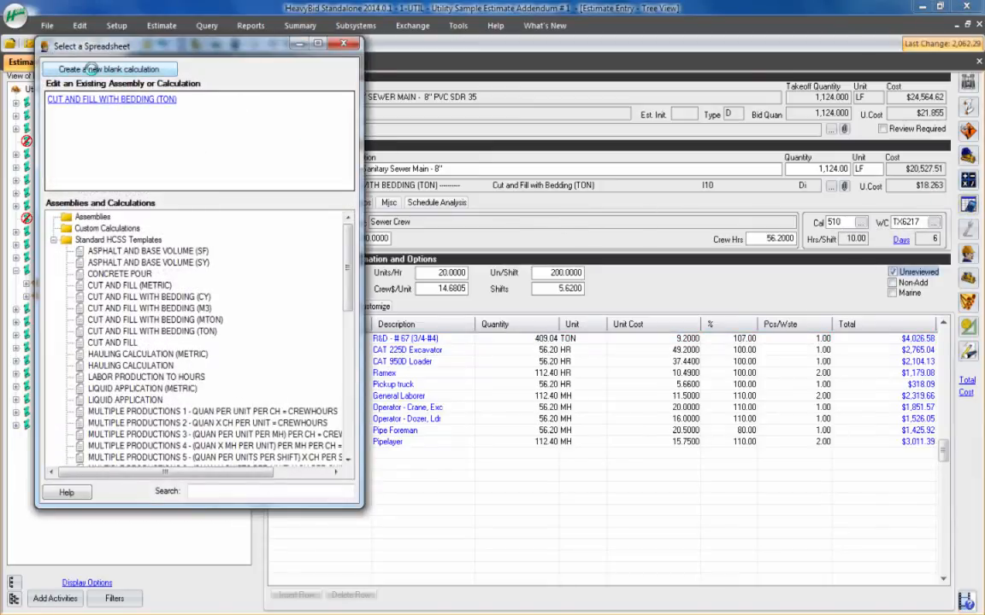
click(90, 69)
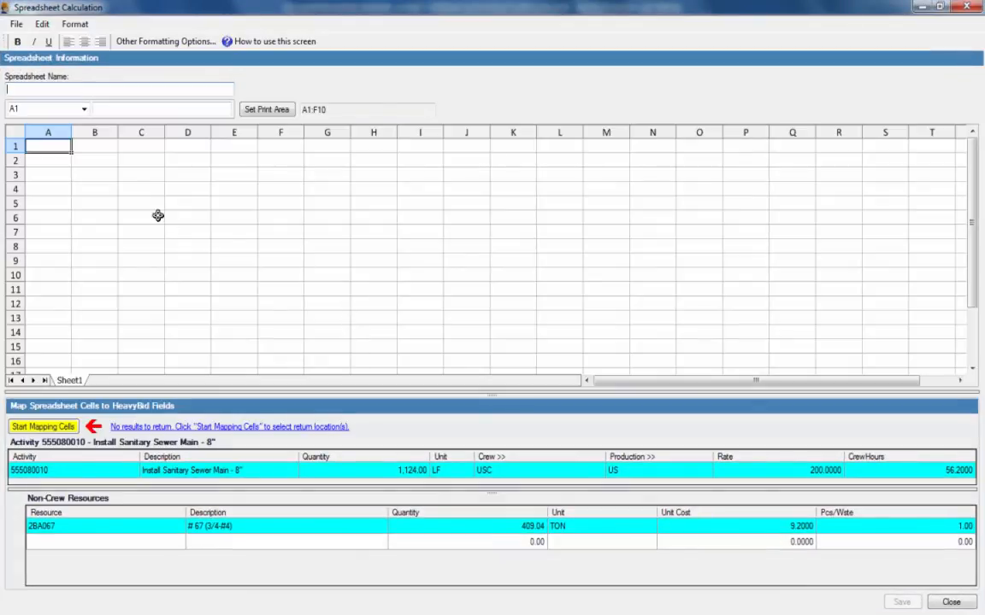
click(137, 189)
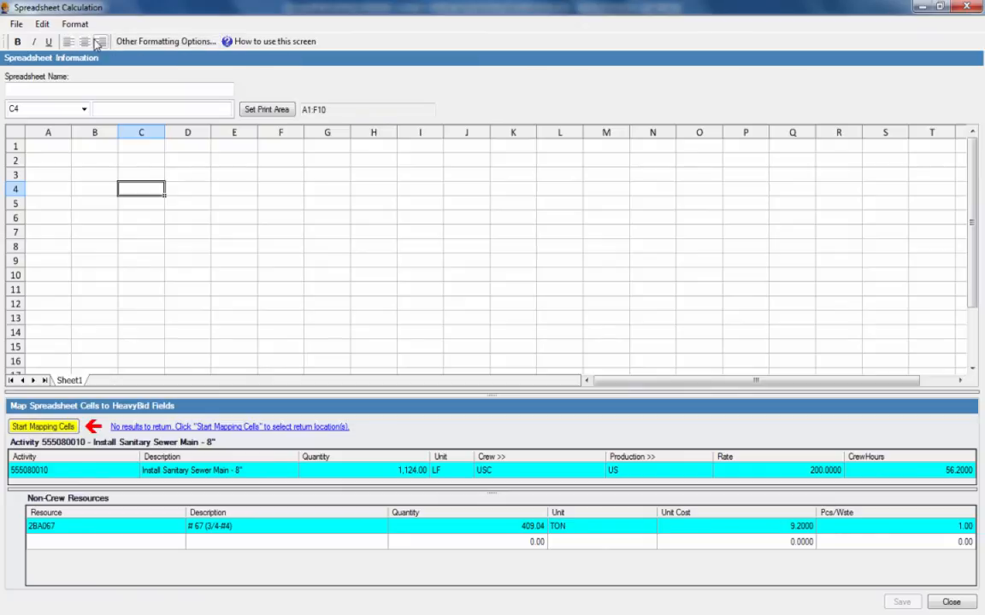
click(76, 196)
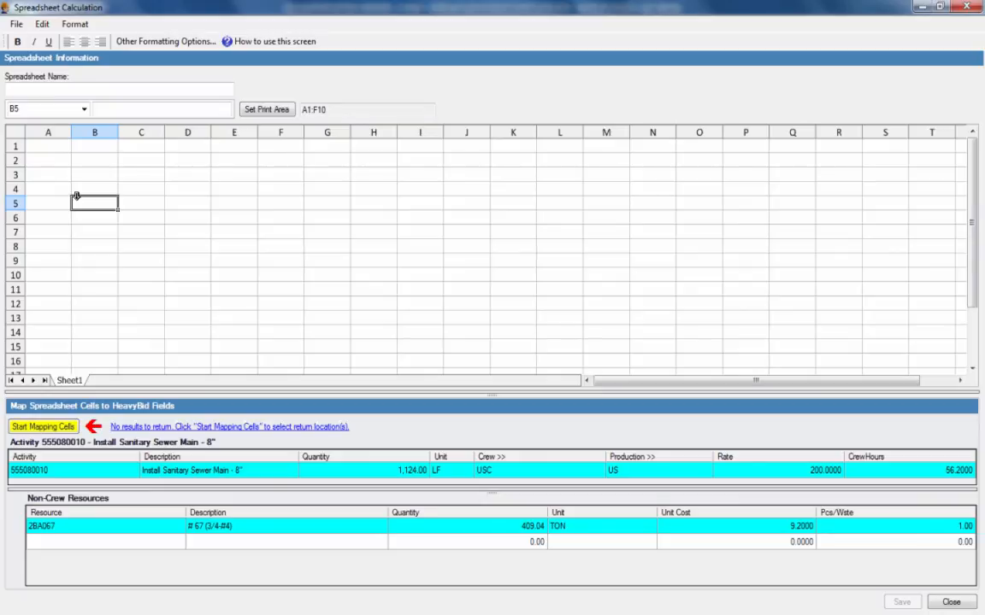
click(951, 602)
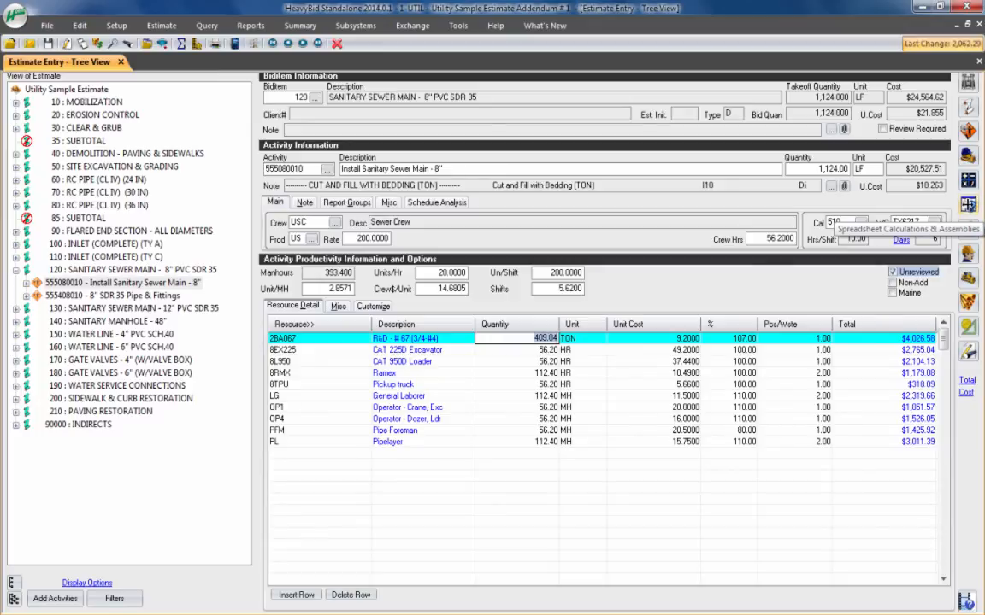
Step: Open the selection of spreadsheet calculations and assemblies for the sanitary sewer main activity
click(969, 205)
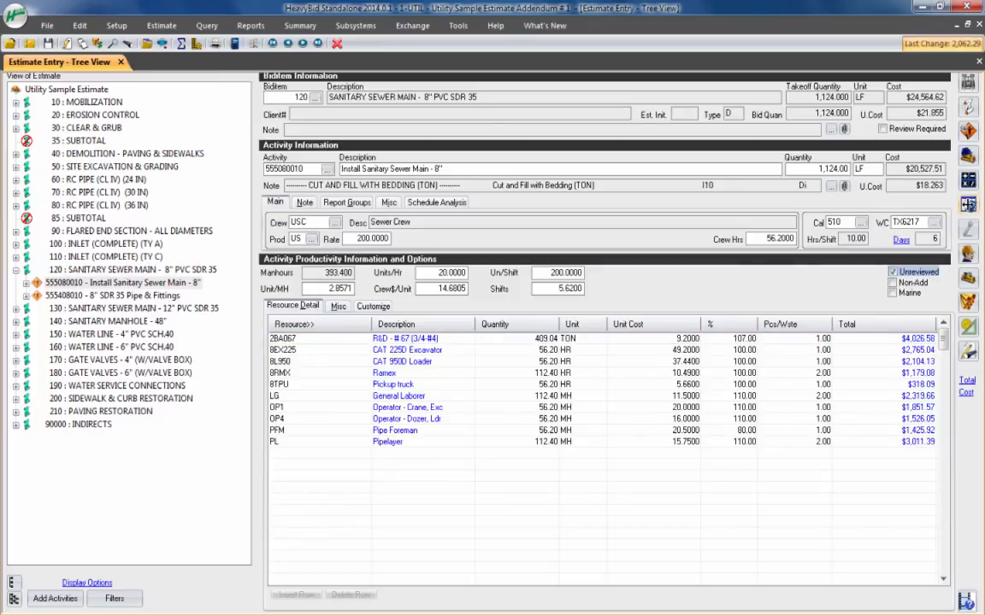